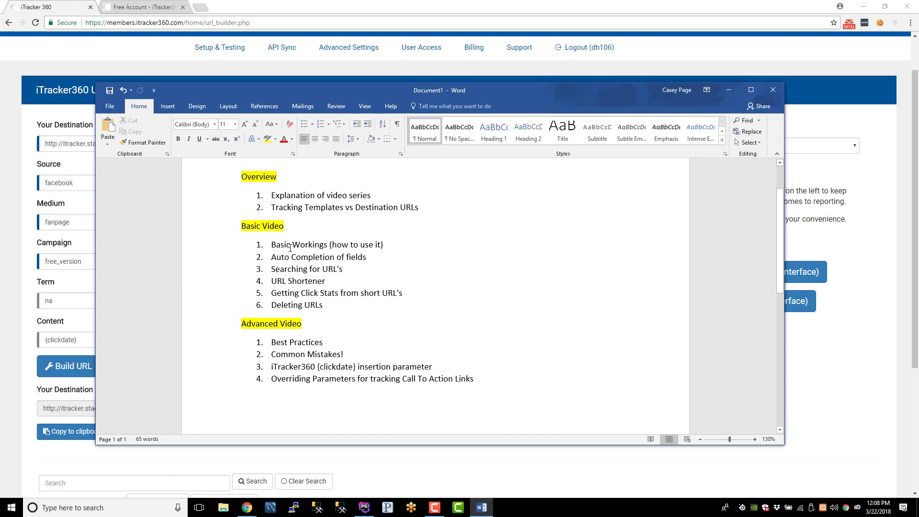
Step: Leave the Word outline for the iTracker360 URL Builder in the browser and clear all form fields
left_click_drag(271, 245, 358, 296)
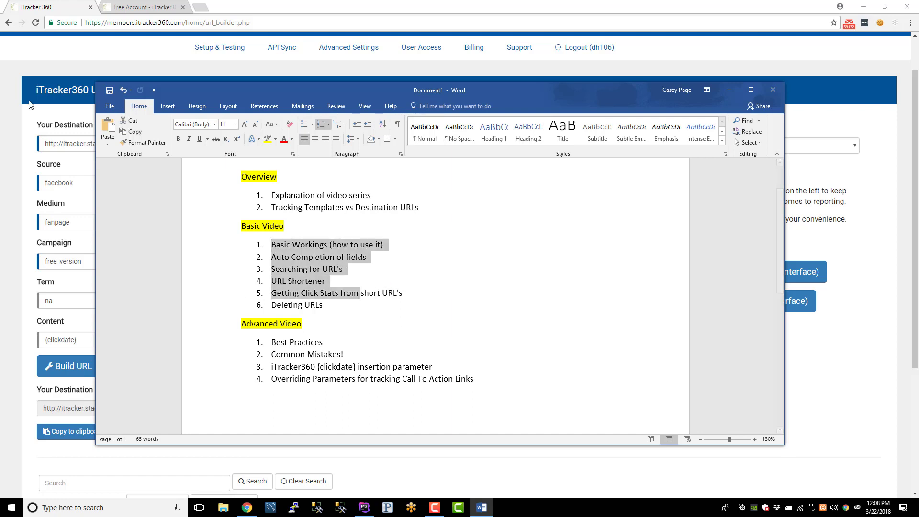
left_click(352, 302)
left_click(86, 83)
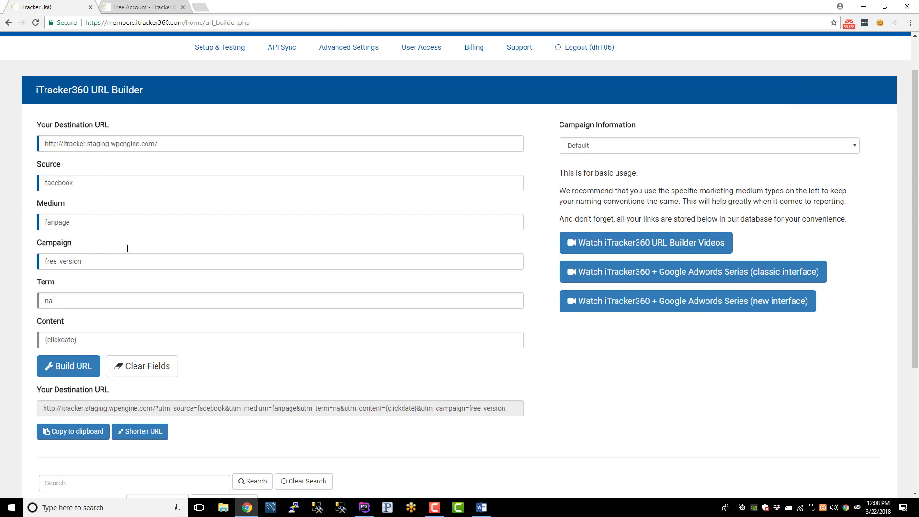
left_click(146, 365)
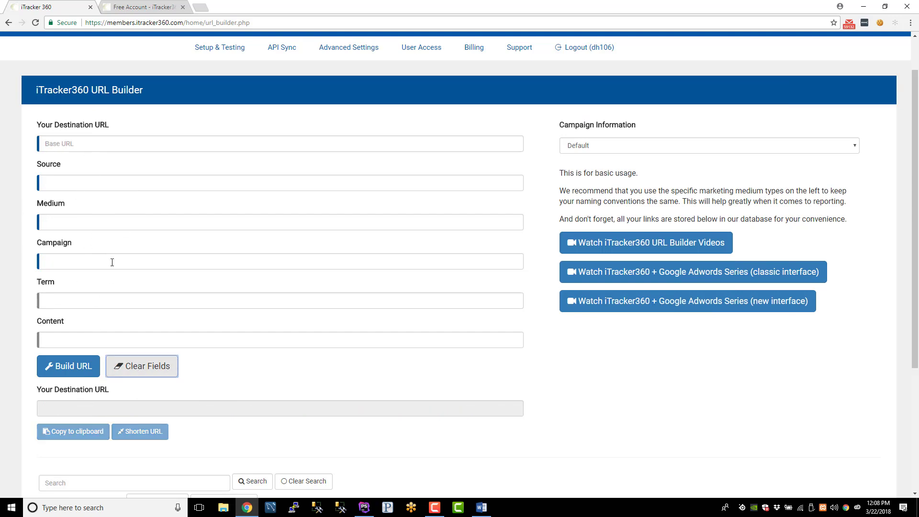
Step: Load the saved link with content 20171027 into the form, and replace it with the saved {clickdate} link
scroll(137, 277, "down", 4)
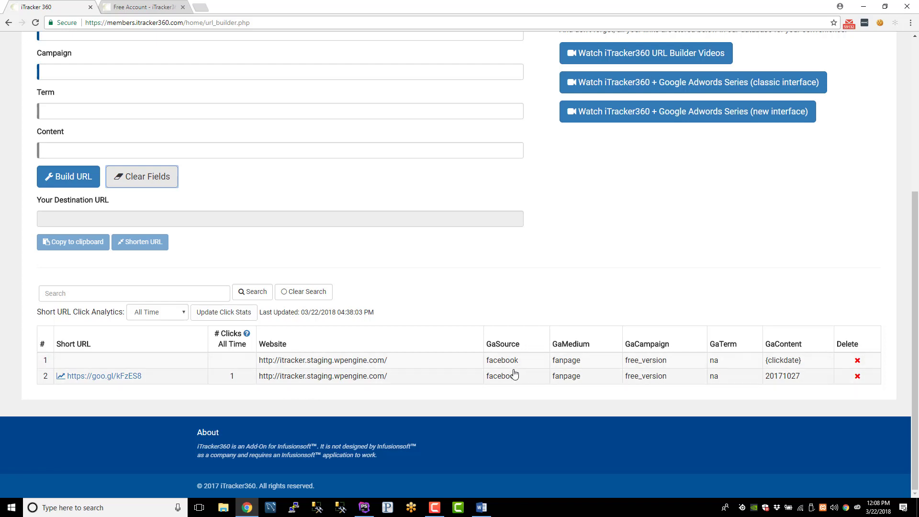
left_click(316, 380)
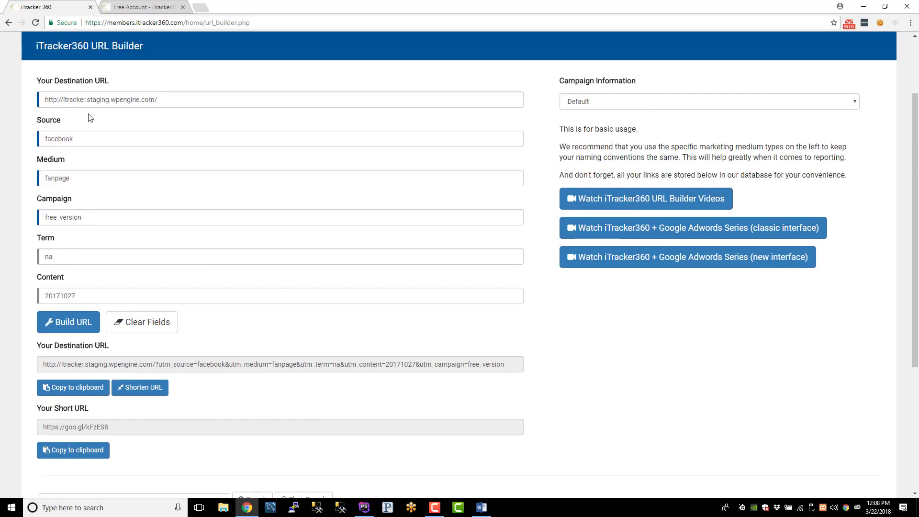
scroll(88, 118, "down", 2)
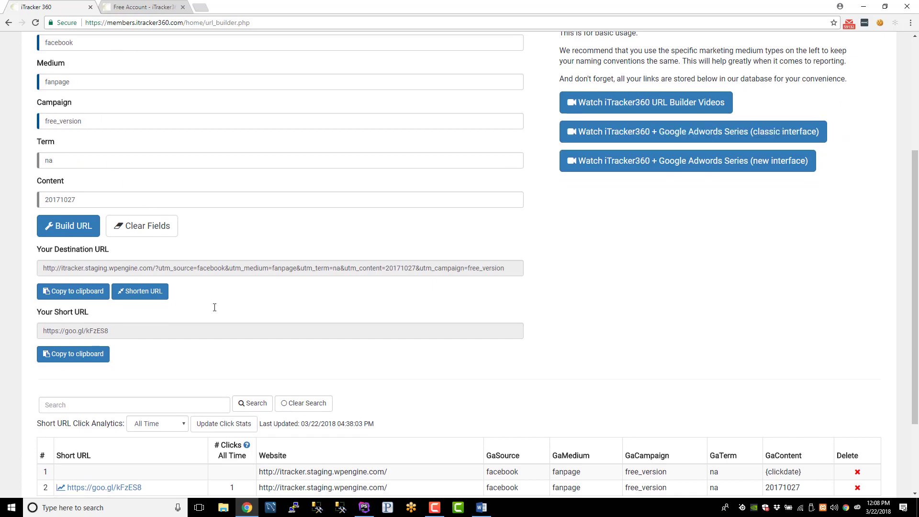
scroll(316, 401, "down", 2)
left_click(314, 377)
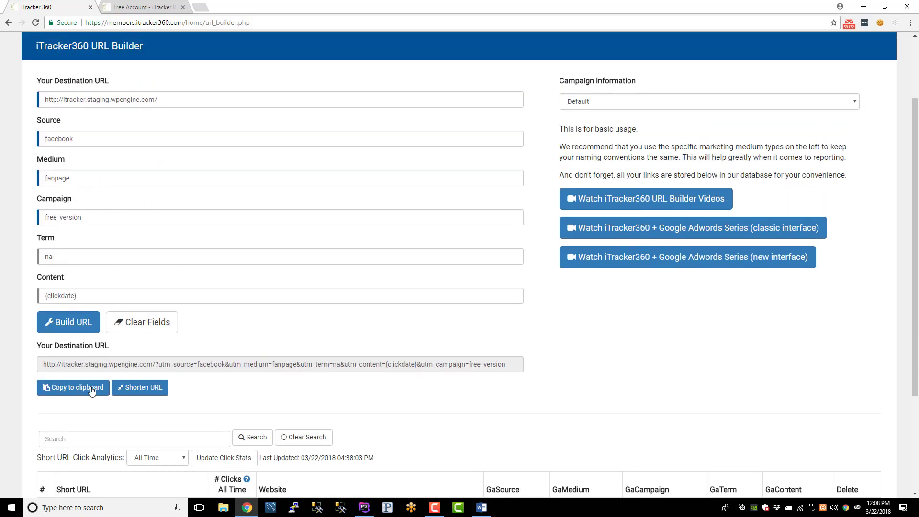
Step: Generate a short URL for the loaded facebook fanpage link with {clickdate} content
scroll(287, 411, "down", 2)
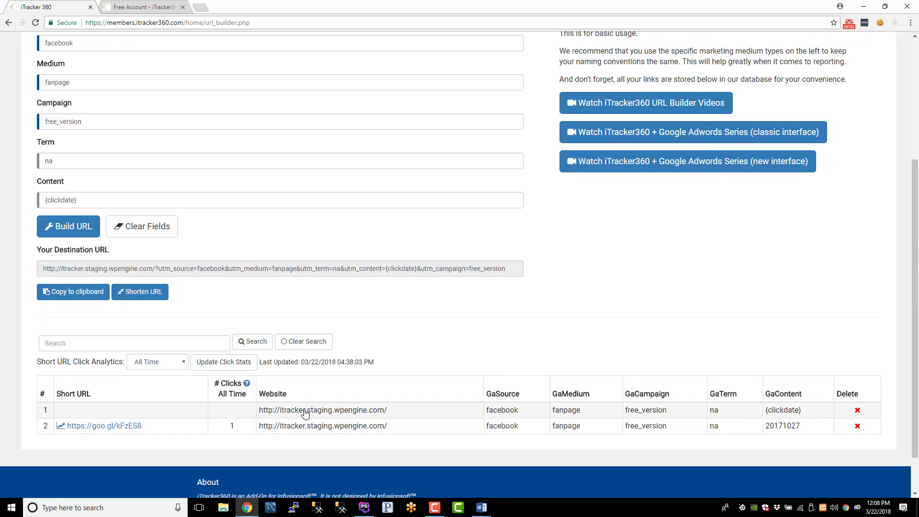
scroll(239, 421, "up", 2)
scroll(206, 426, "down", 1)
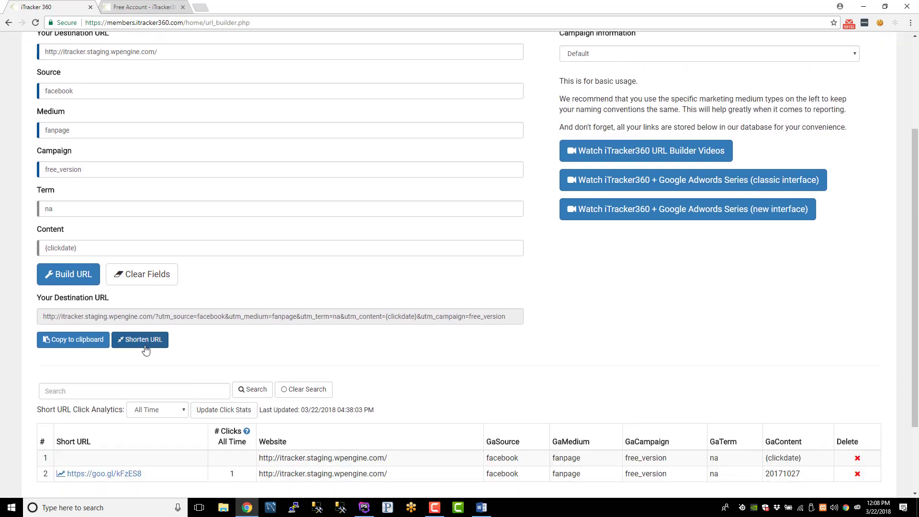
left_click(147, 344)
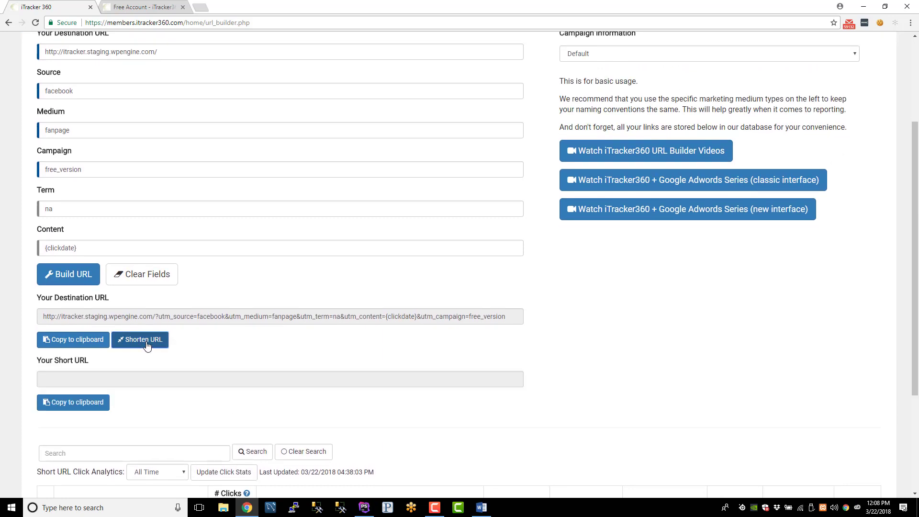
Step: Copy the new short URL and open it in a new browser tab
left_click(128, 383)
left_click_drag(113, 384, 39, 379)
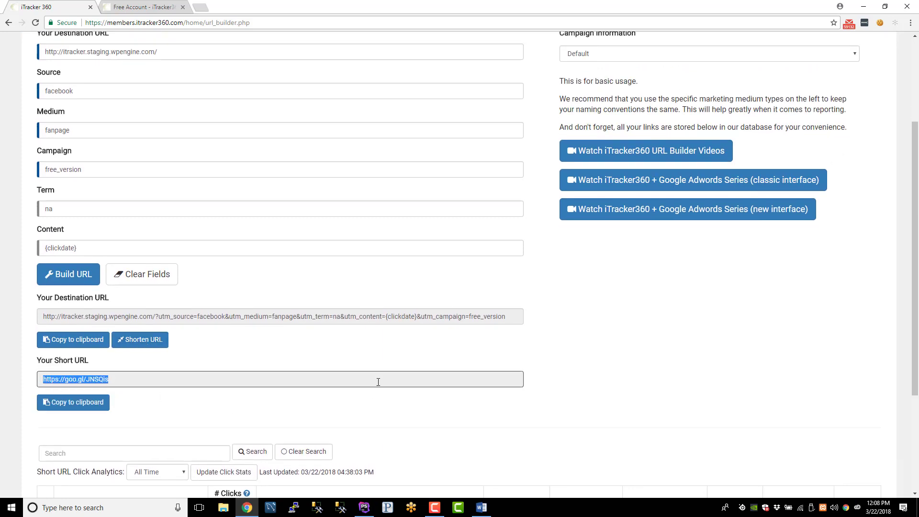
key("ctrl+c")
key("ctrl+t")
key("ctrl+v")
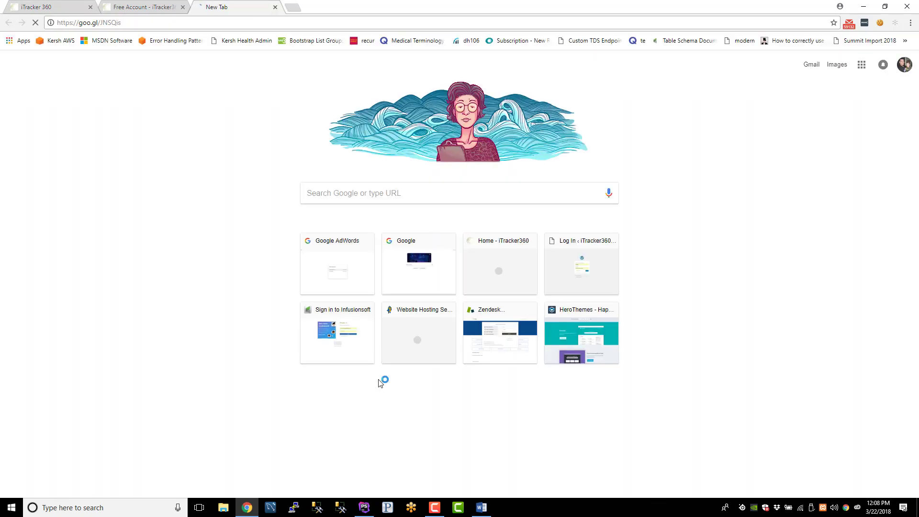
key("Return")
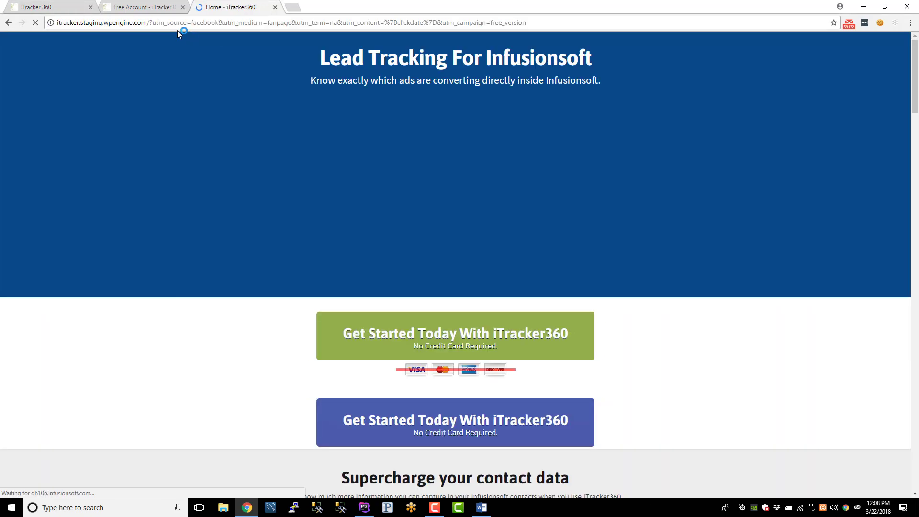
Step: Examine the UTM parameters in the redirected page's address and return to the URL Builder page
left_click_drag(147, 23, 583, 32)
left_click(583, 24)
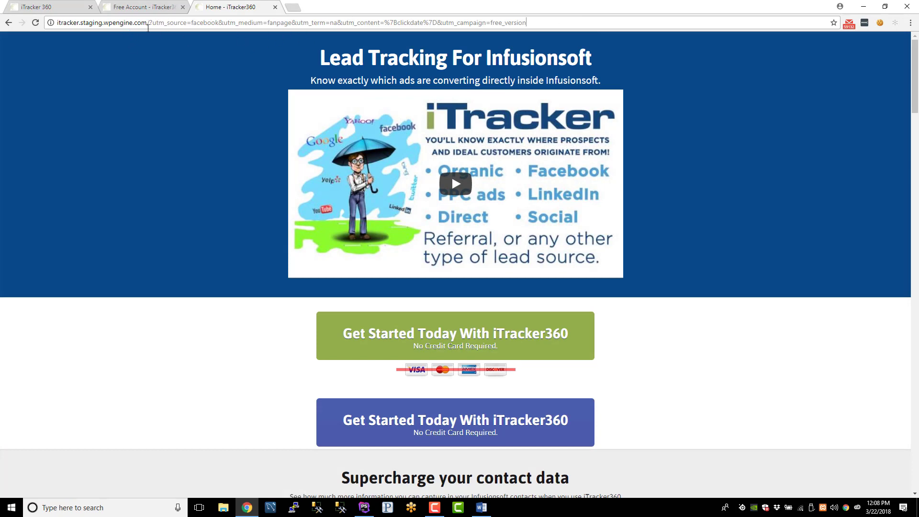
left_click_drag(124, 24, 512, 40)
left_click(144, 90)
left_click(61, 11)
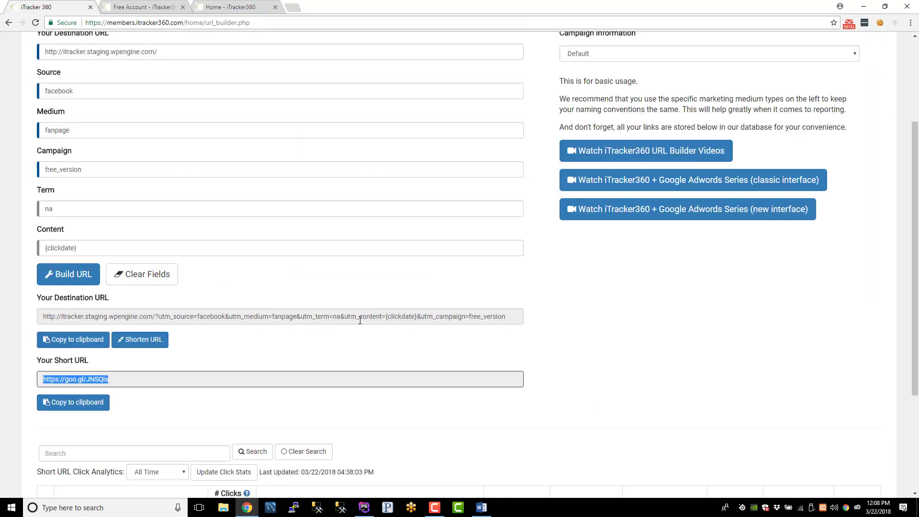
Step: Check the click counts in the saved links table and the time ranges available for short URL click analytics
scroll(360, 320, "down", 3)
left_click(134, 216)
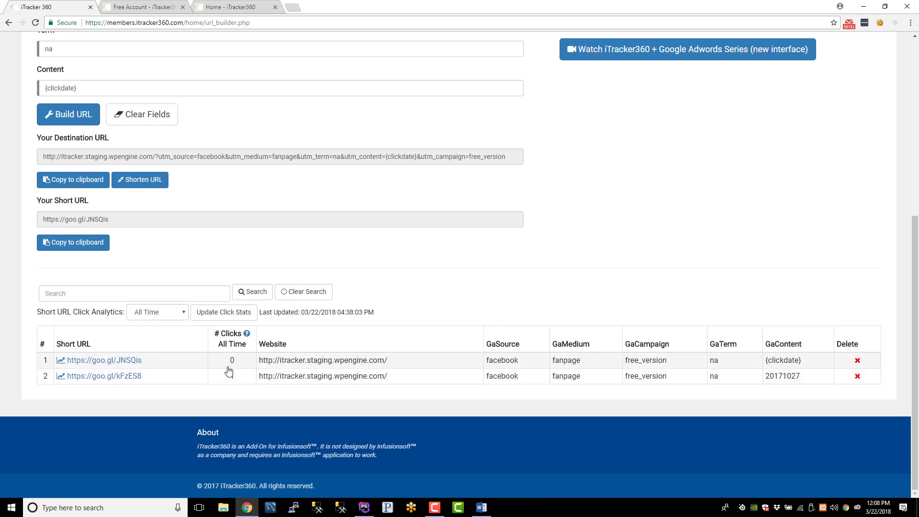
left_click(170, 317)
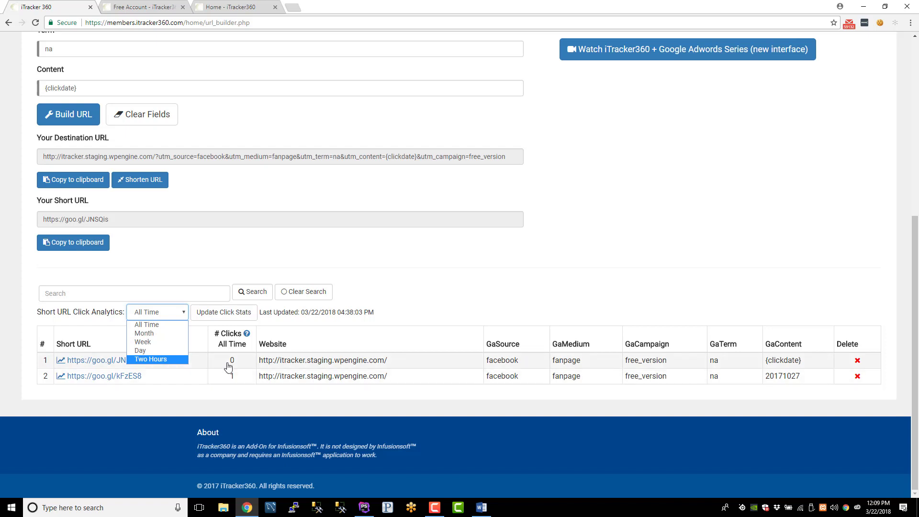
left_click(202, 403)
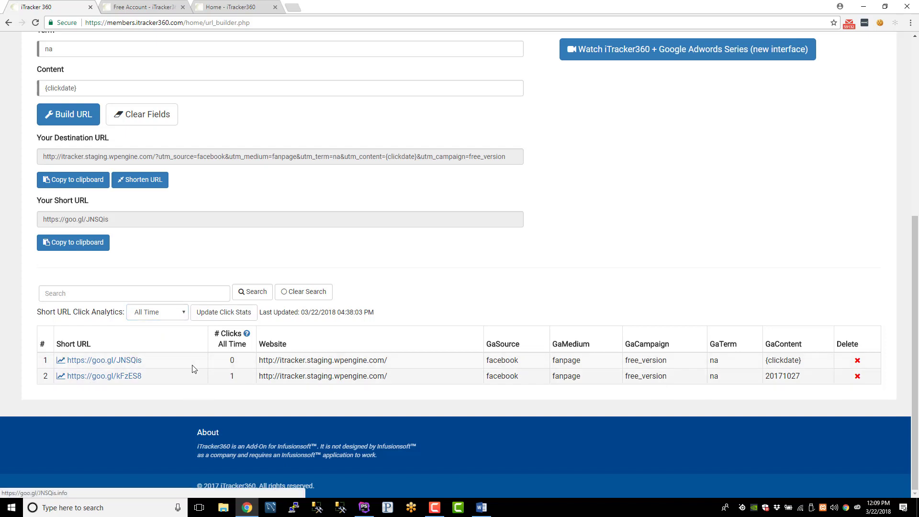
Step: Update the short URL click stats and check when they were last updated
left_click(231, 320)
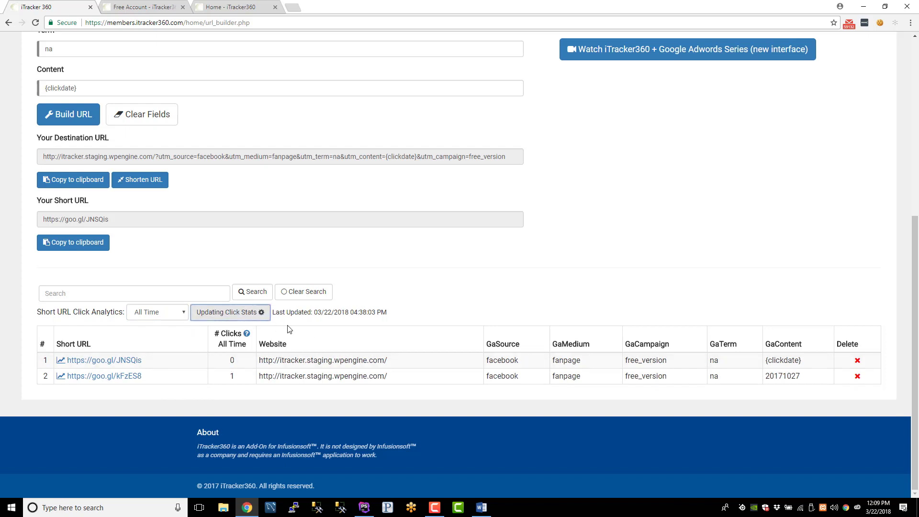
left_click_drag(278, 312, 401, 317)
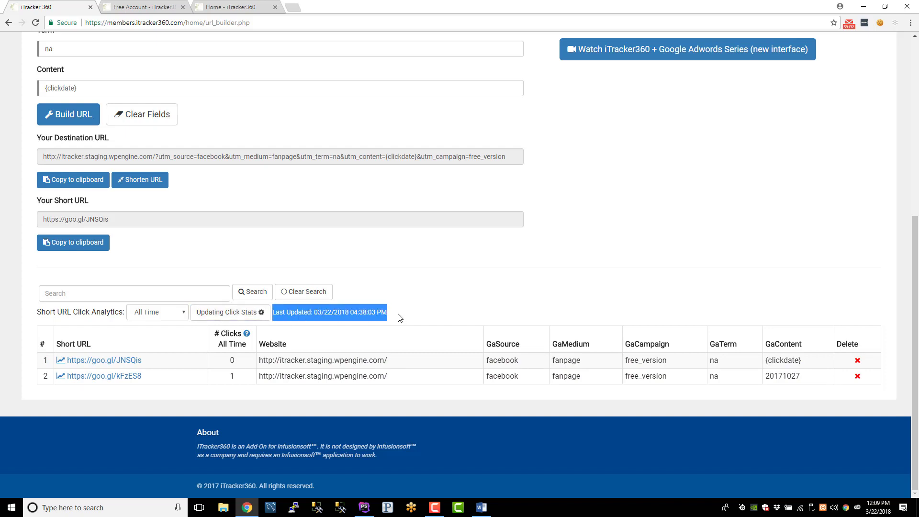
left_click_drag(282, 329, 375, 313)
left_click(323, 311)
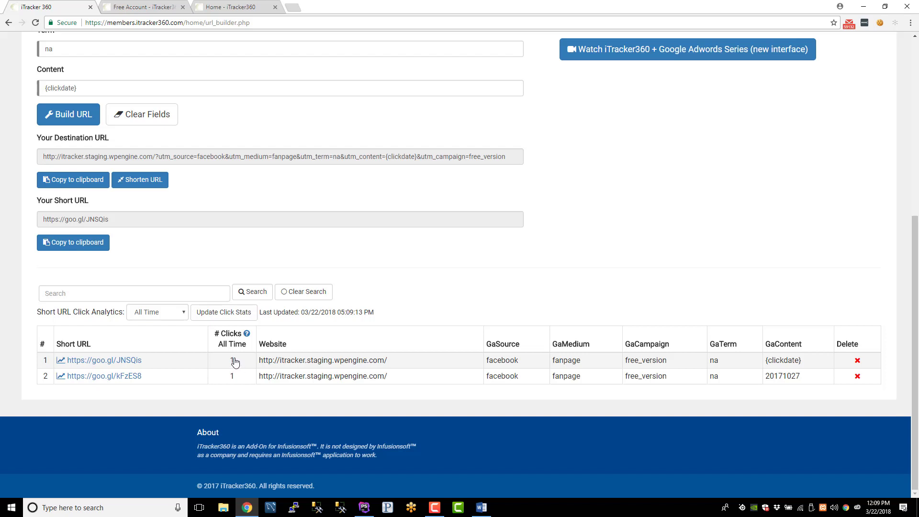
Step: View the Google URL Shortener analytics for the {clickdate} link, including its charts and timeframe options, and close that page
left_click(172, 316)
left_click(87, 384)
left_click(61, 363)
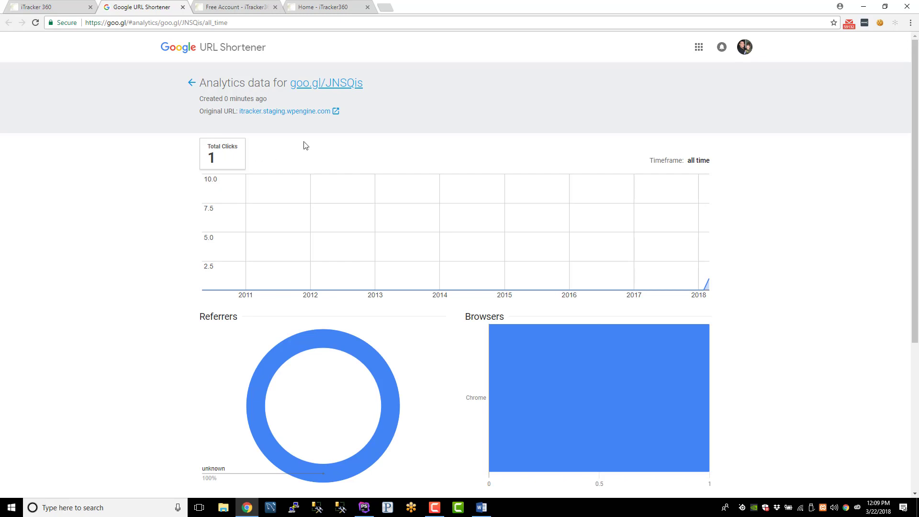
scroll(416, 316, "down", 5)
scroll(447, 365, "up", 5)
left_click(699, 162)
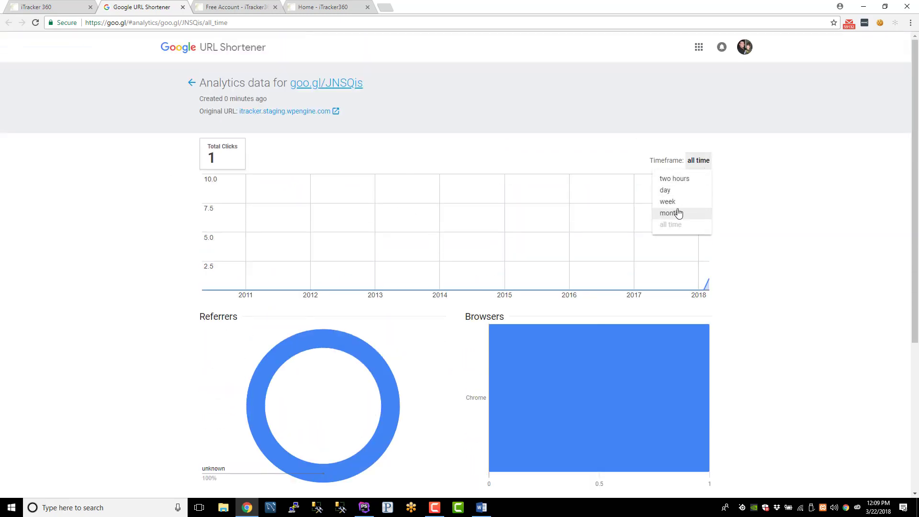
left_click(121, 200)
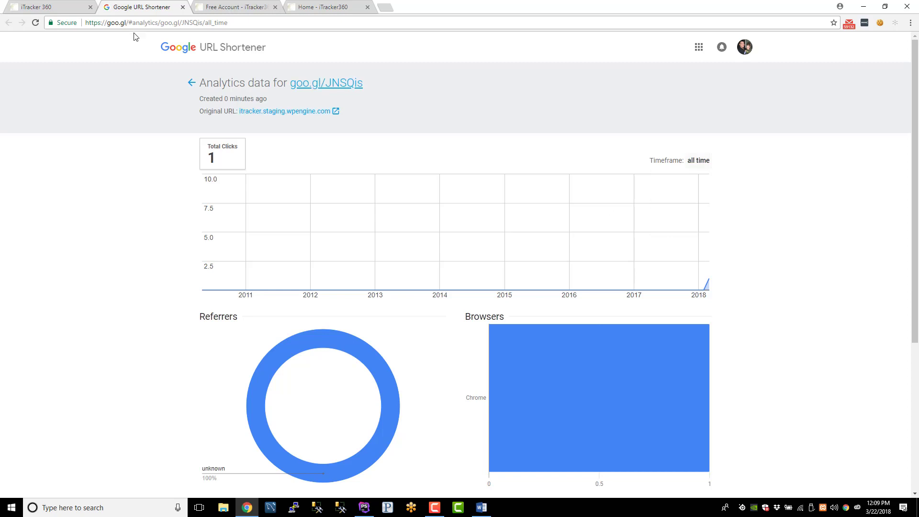
left_click(182, 6)
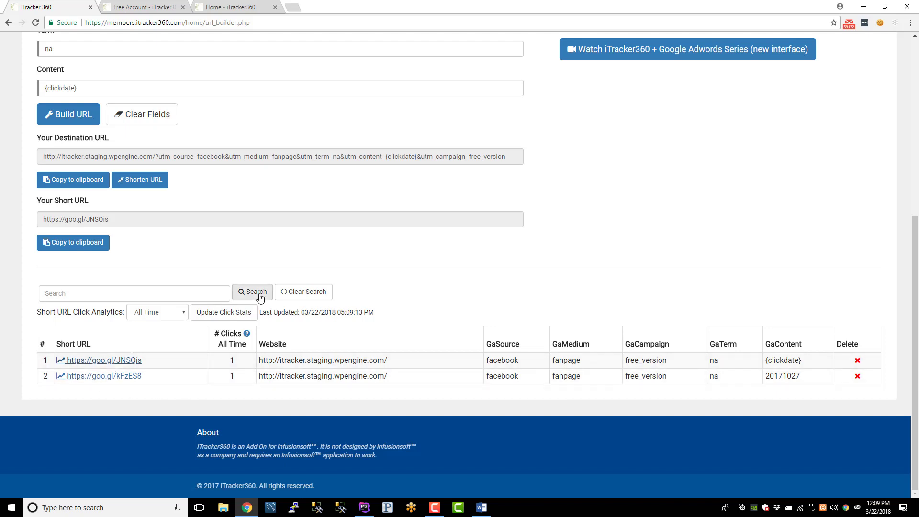
Step: Clear the form fields and load the saved {clickdate} link from the first table row
scroll(260, 298, "up", 1)
left_click(141, 162)
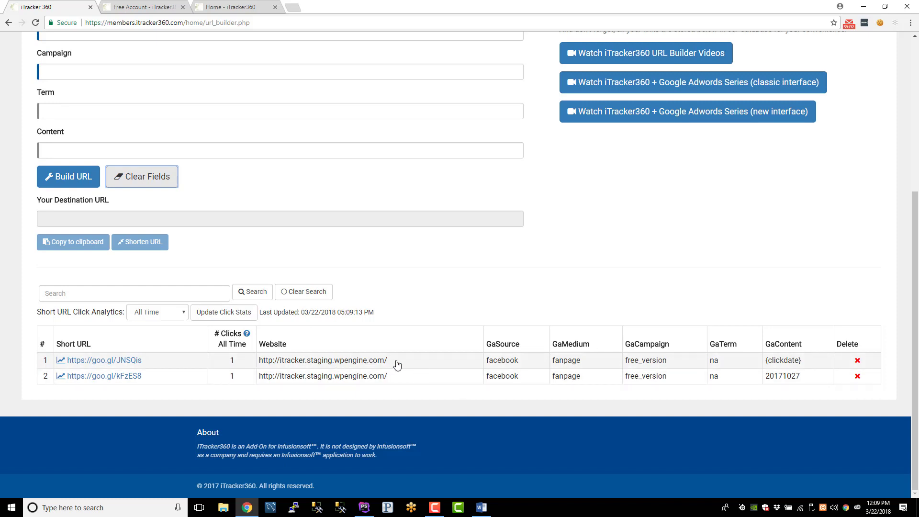
left_click_drag(393, 360, 259, 369)
left_click(260, 369)
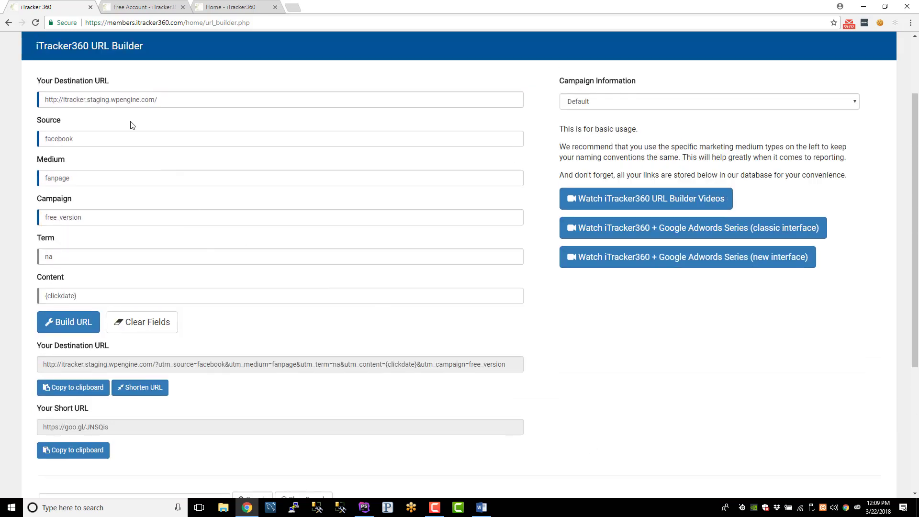
Step: Set the campaign to discount, keeping the other fields, and build the new destination URL
double_click(94, 141)
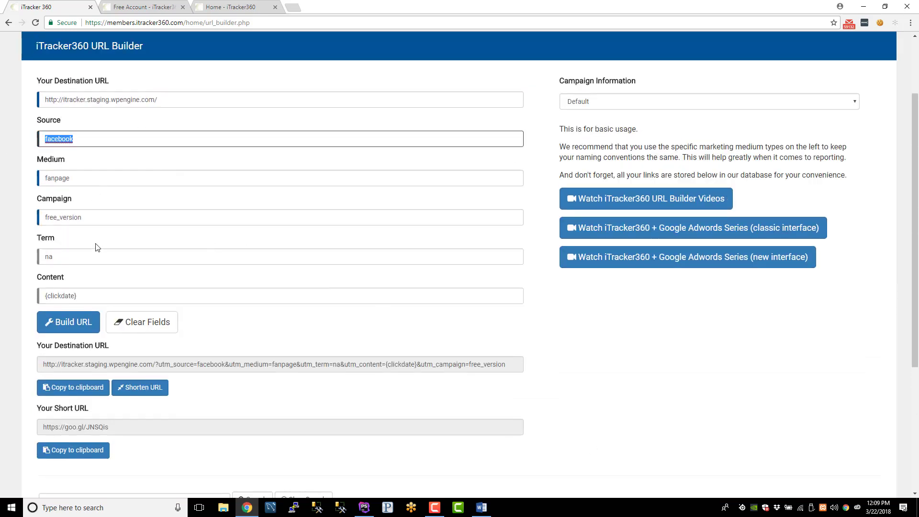
double_click(189, 212)
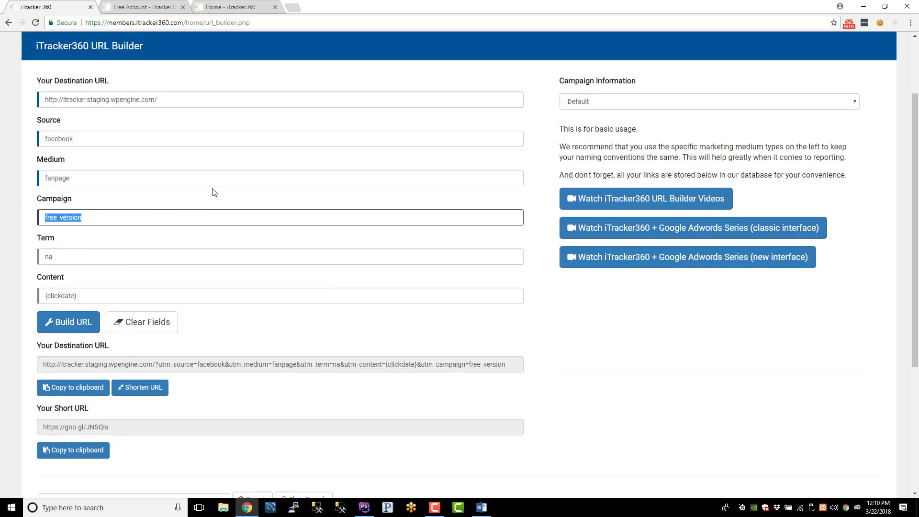
type("dis")
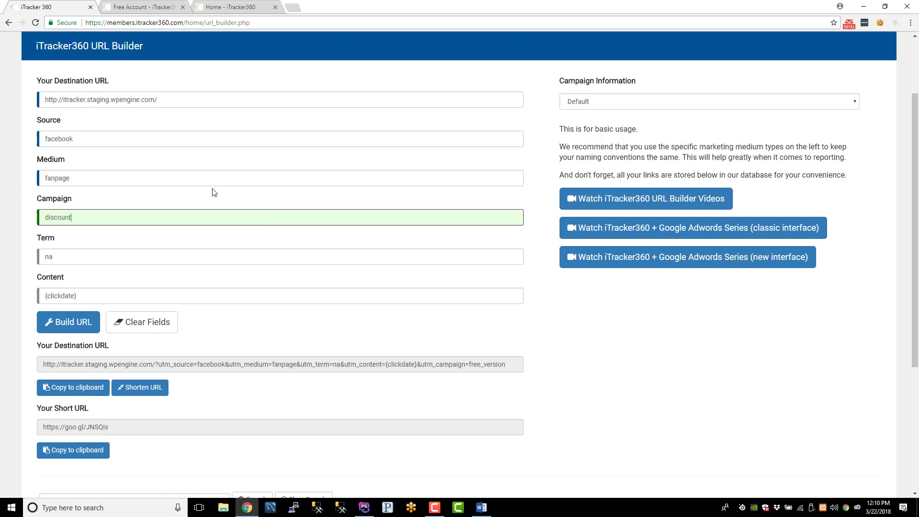
type("count")
left_click(190, 199)
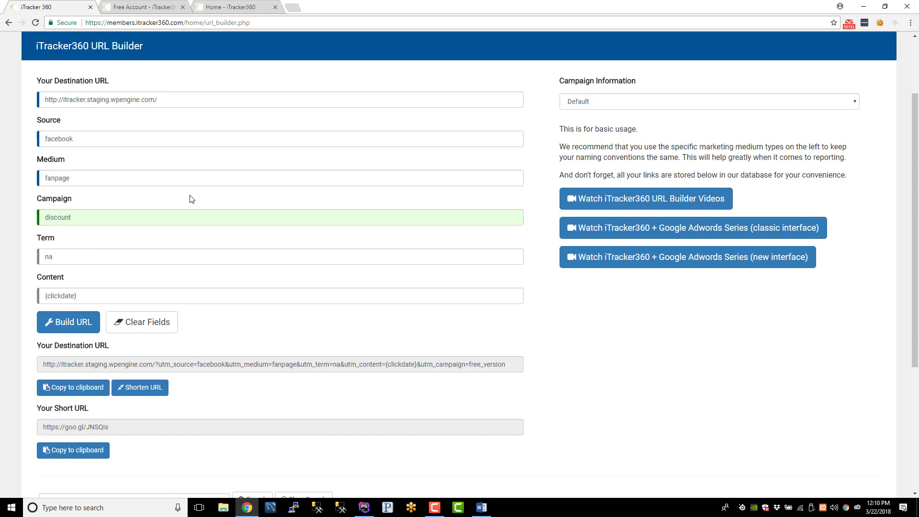
left_click(70, 323)
Step: Check the discount campaign's row in the saved links table and generate a short URL for that link
scroll(310, 365, "down", 1)
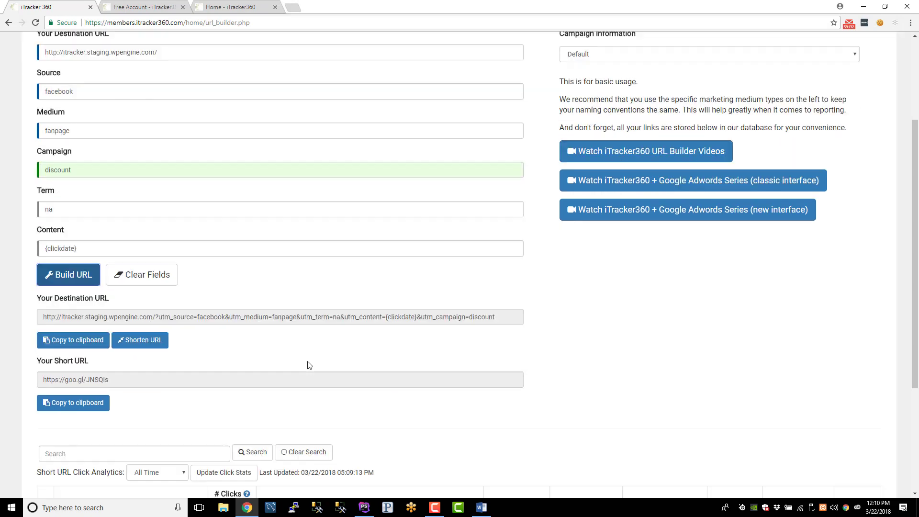
scroll(309, 365, "down", 3)
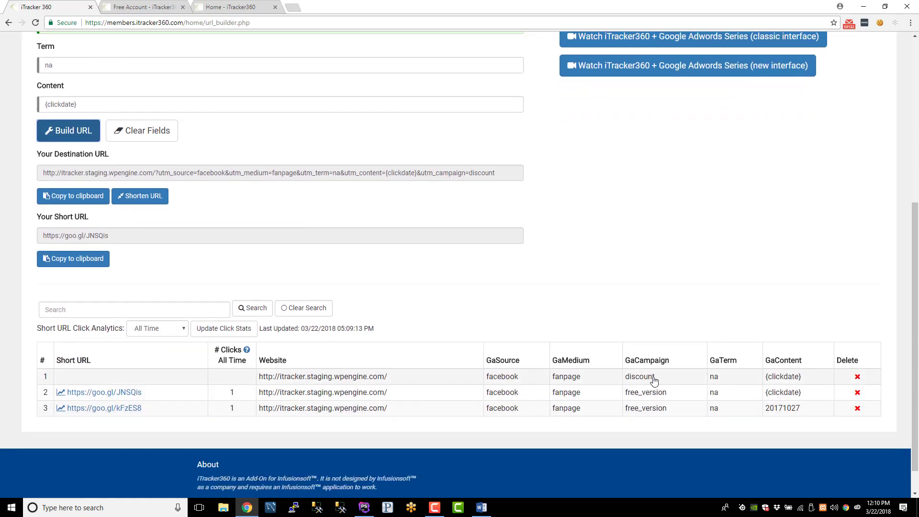
left_click_drag(653, 380, 622, 383)
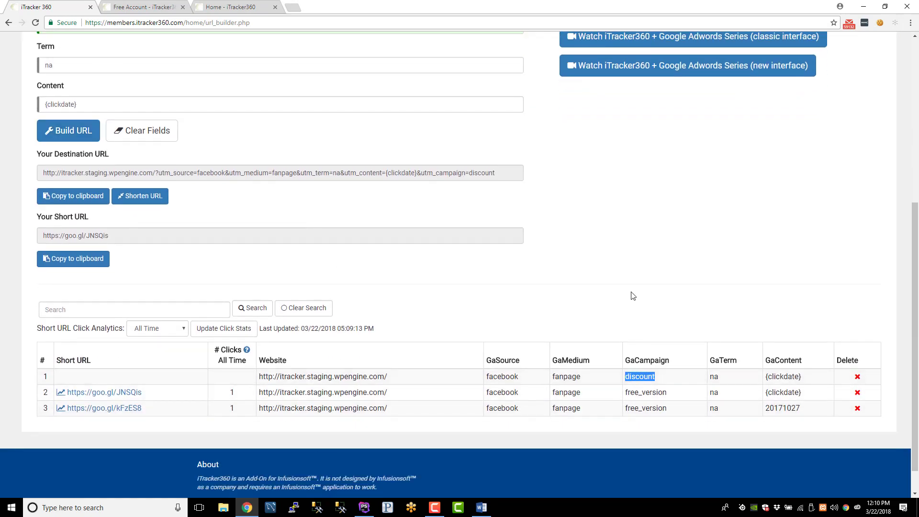
left_click(604, 307)
left_click(140, 196)
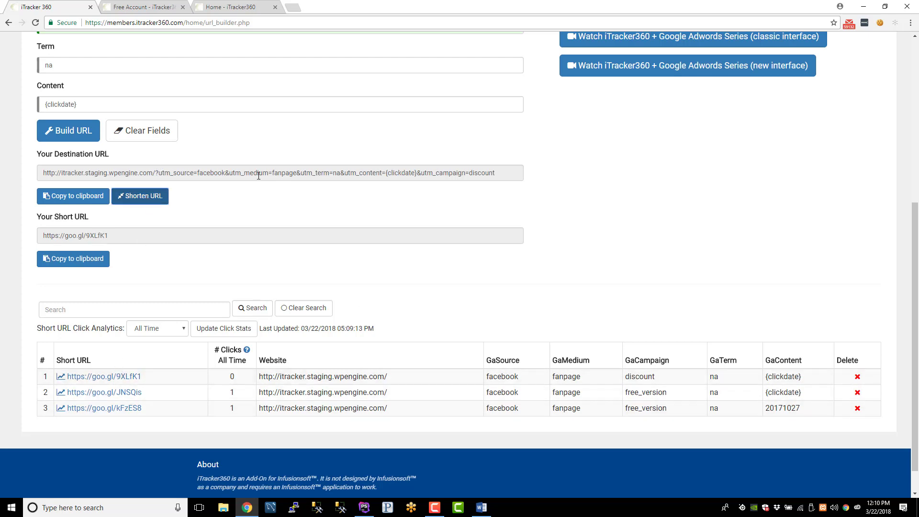
Step: Clear the form fields and copy the web address of the Free Account page
scroll(283, 275, "up", 3)
left_click(151, 273)
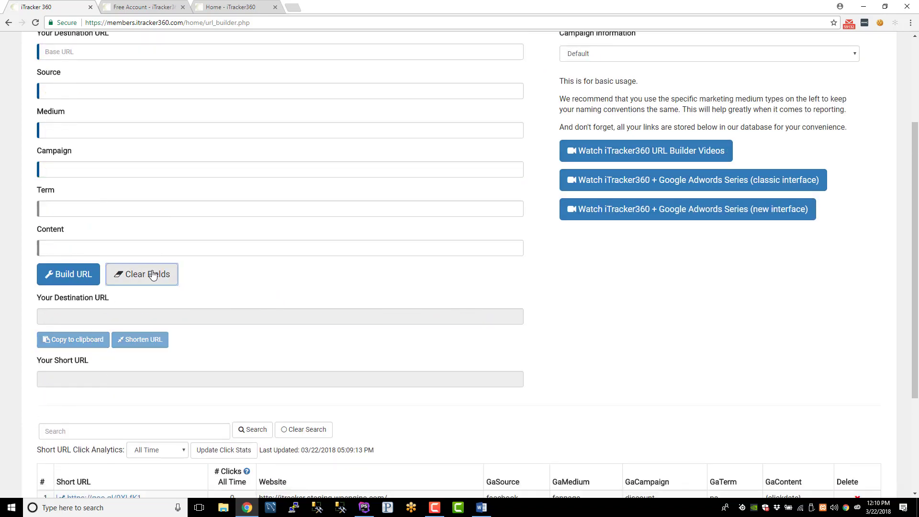
left_click(222, 6)
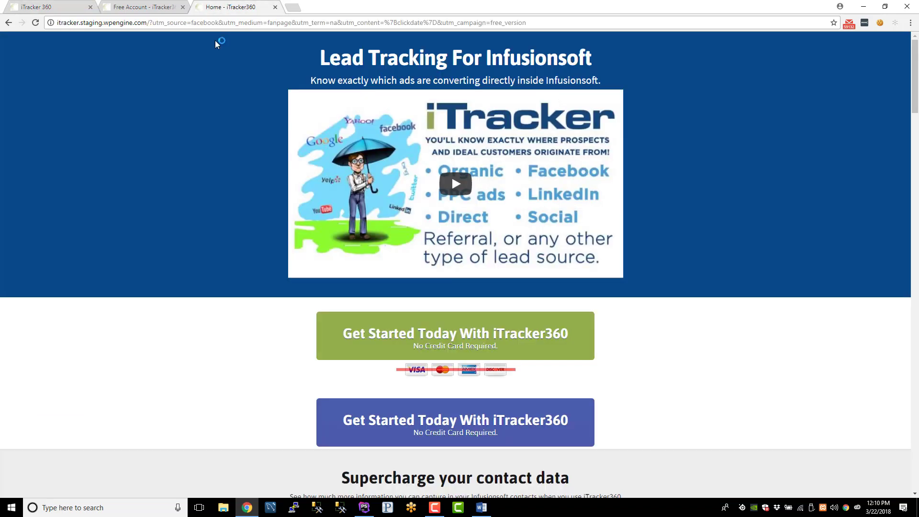
left_click(152, 7)
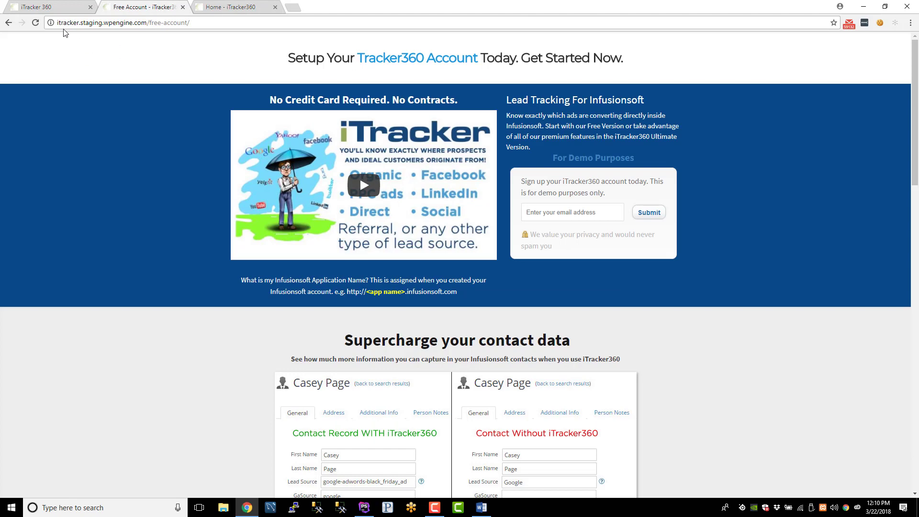
left_click(228, 27)
key("ctrl+c")
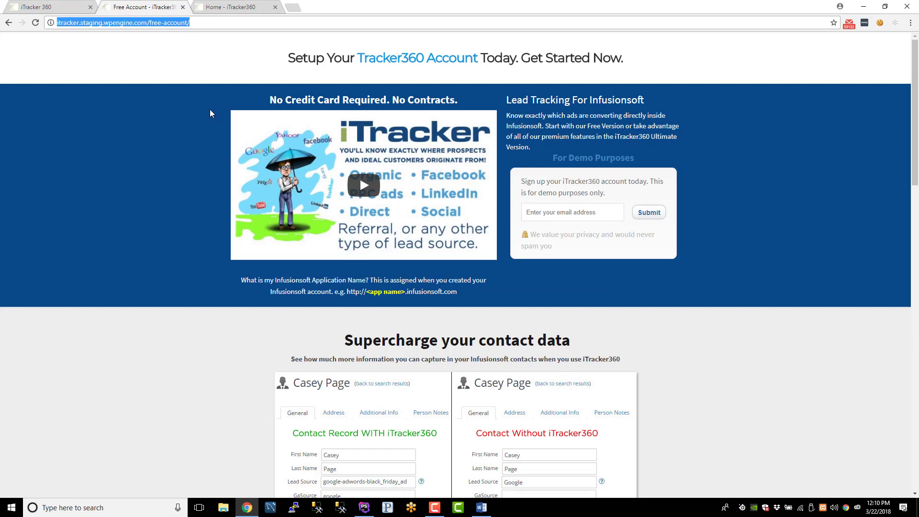
left_click(57, 7)
scroll(82, 144, "up", 2)
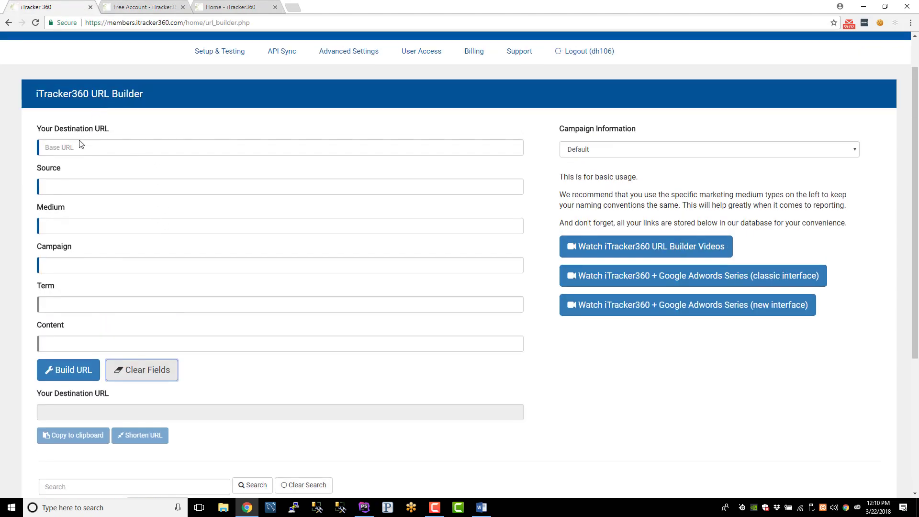
left_click(80, 144)
key("ctrl+v")
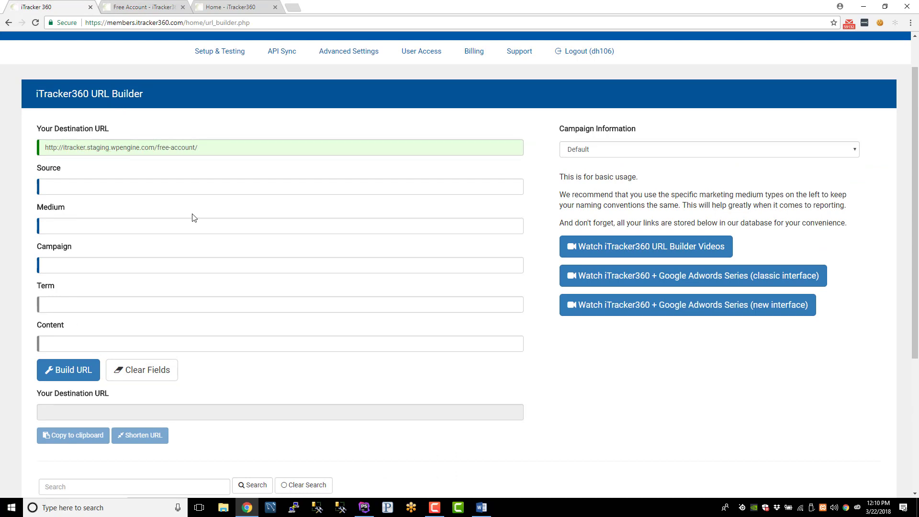
Step: Try the destination URL with the https protocol and change it back to http
left_click(57, 147)
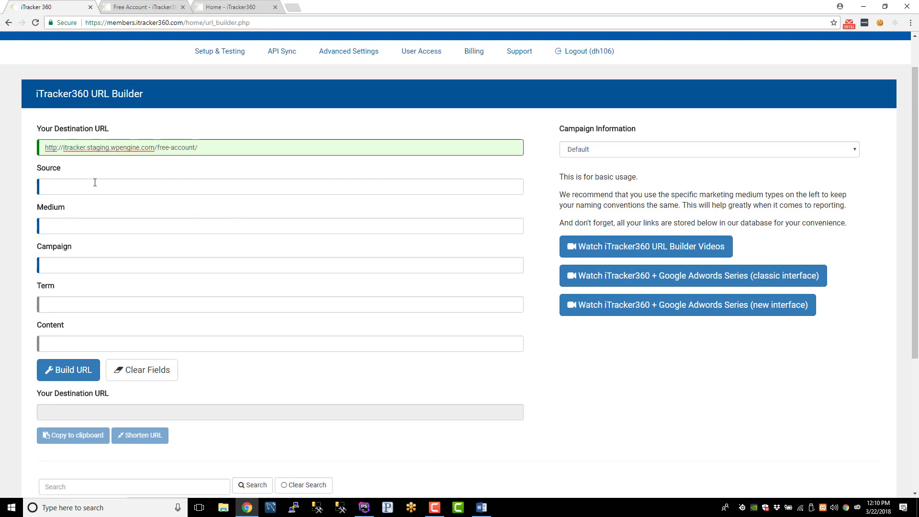
type("s")
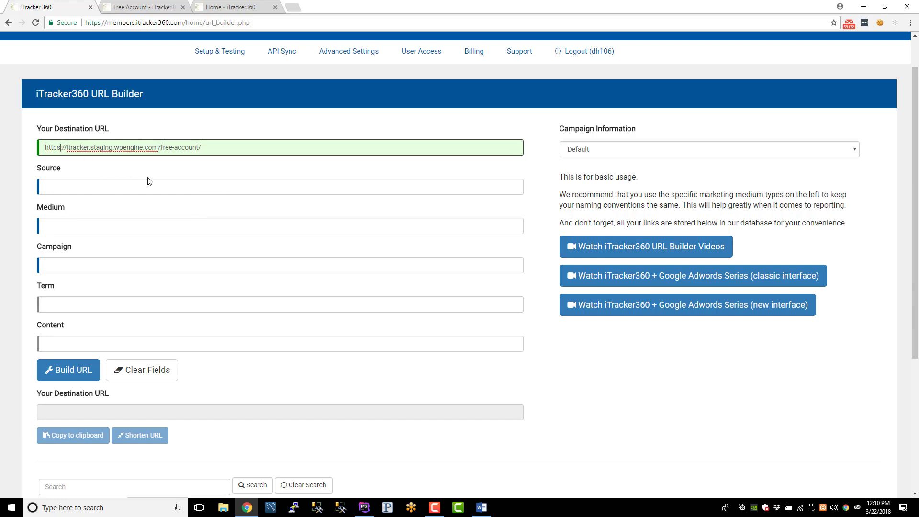
key("BackSpace")
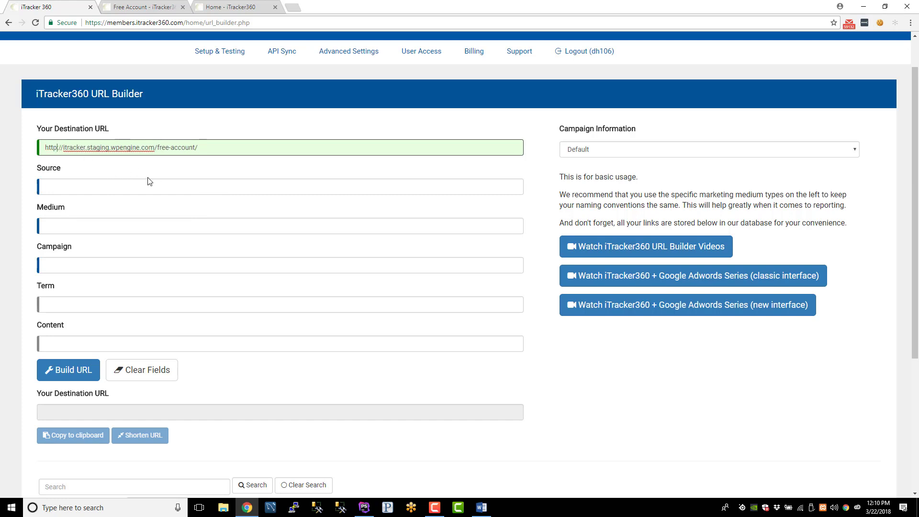
double_click(57, 148)
left_click(58, 147)
type("s")
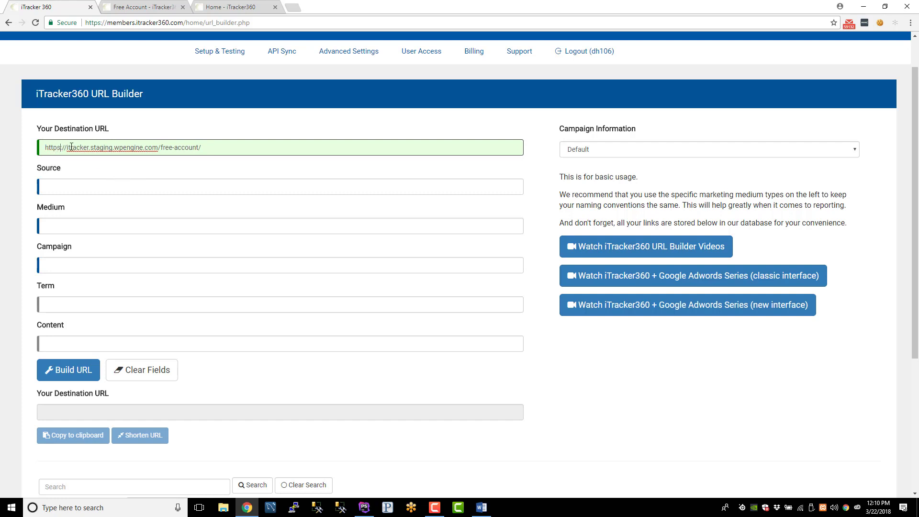
double_click(64, 146)
key("Tab")
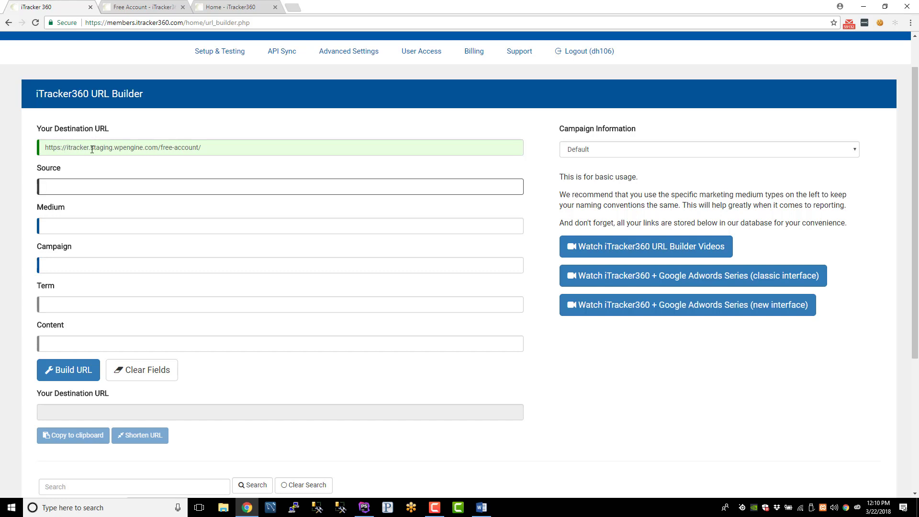
left_click(56, 147)
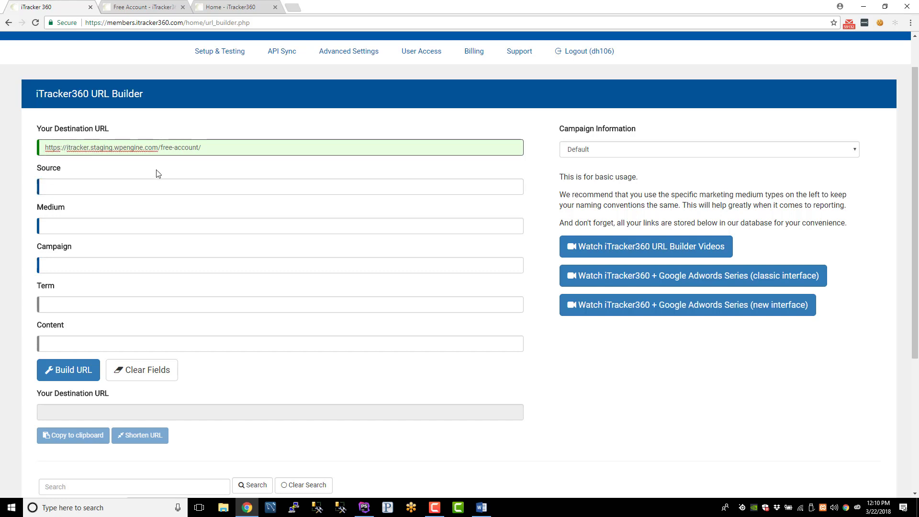
key("BackSpace")
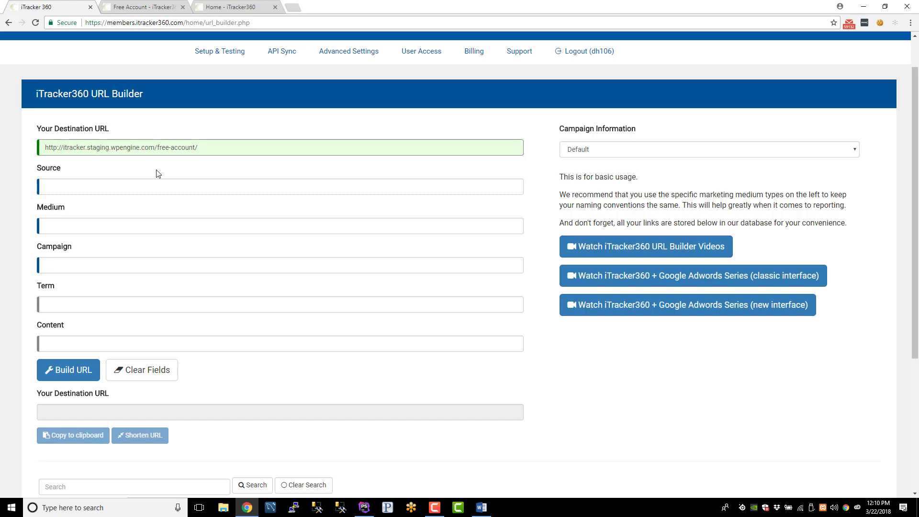
Step: Examine the trailing slash at the end of the free-account destination URL
left_click(194, 148)
type("/")
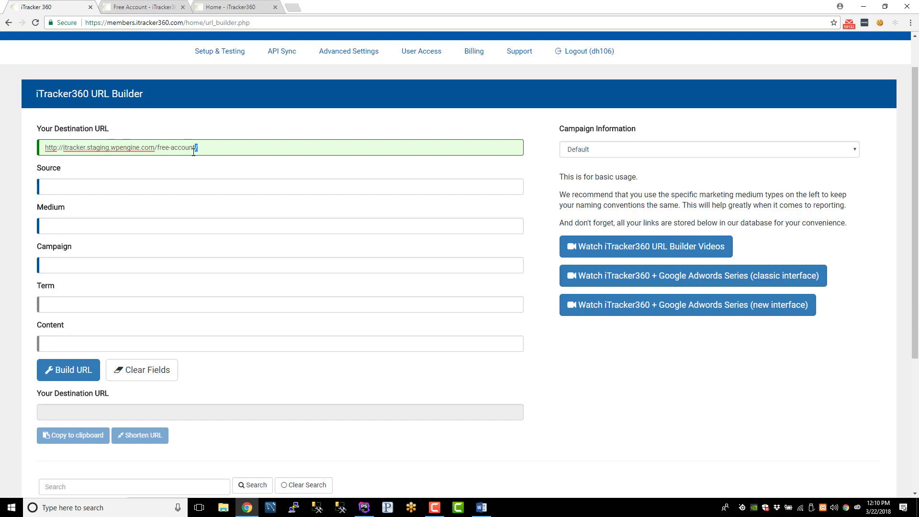
left_click(193, 131)
left_click_drag(196, 148, 209, 146)
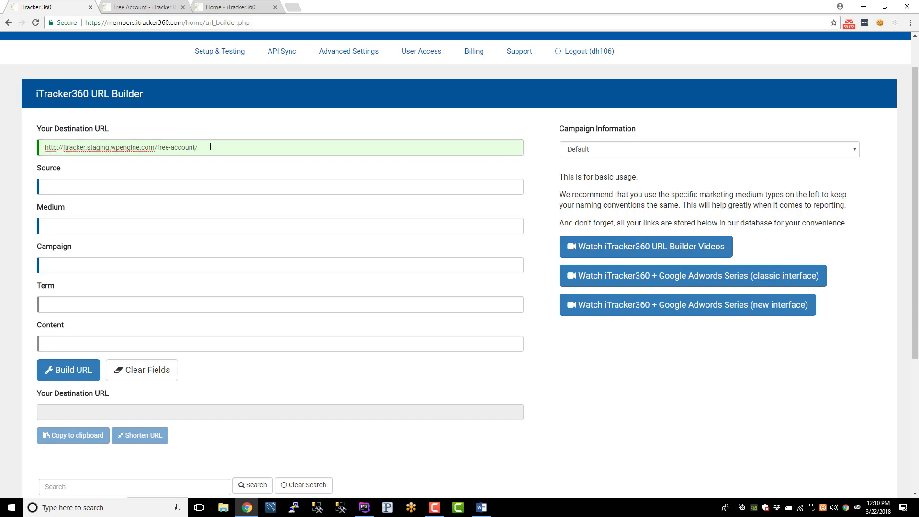
left_click(199, 167)
scroll(270, 417, "down", 2)
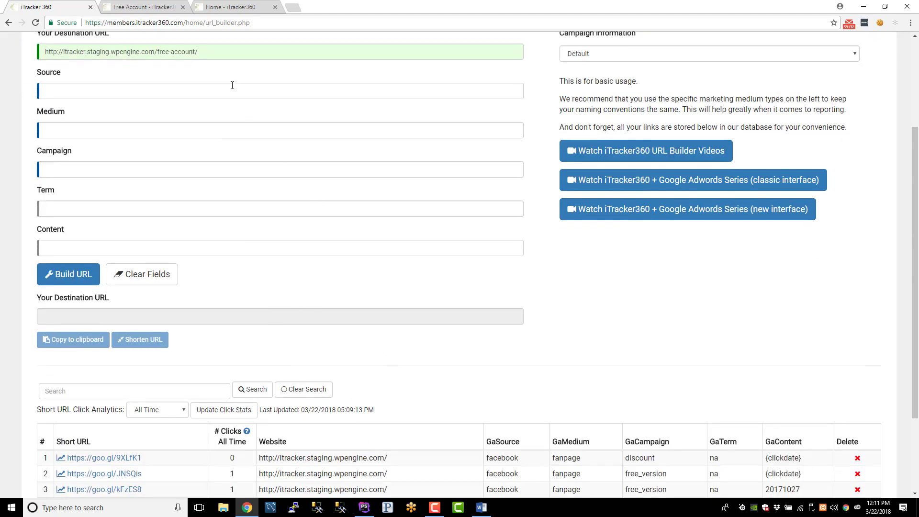
left_click(195, 51)
left_click_drag(202, 55, 196, 62)
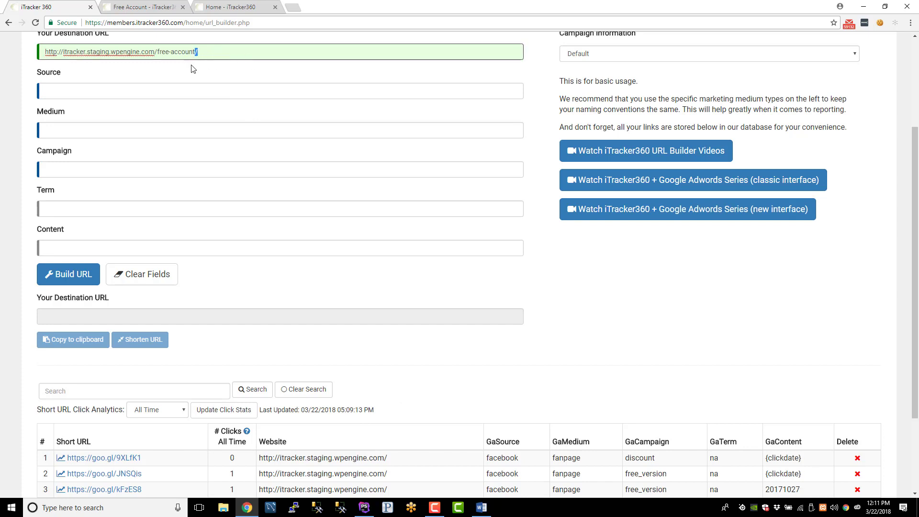
left_click(208, 78)
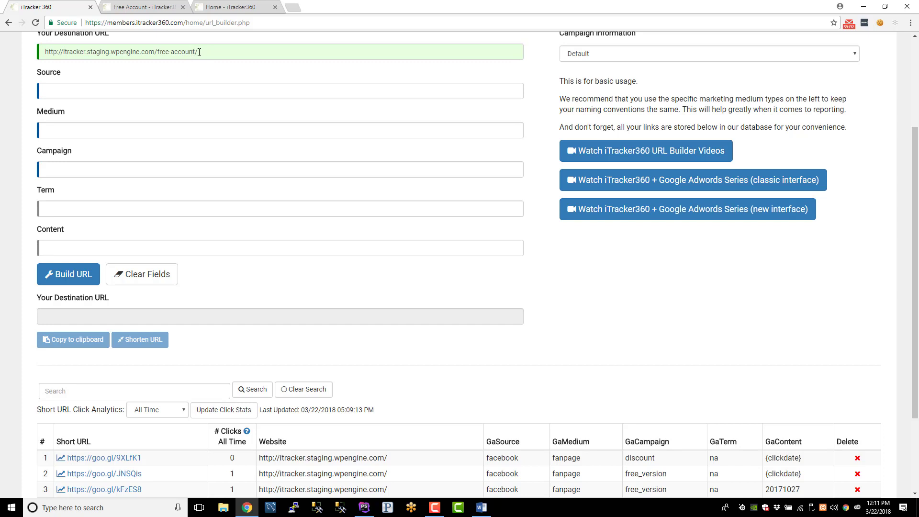
scroll(199, 51, "up", 1)
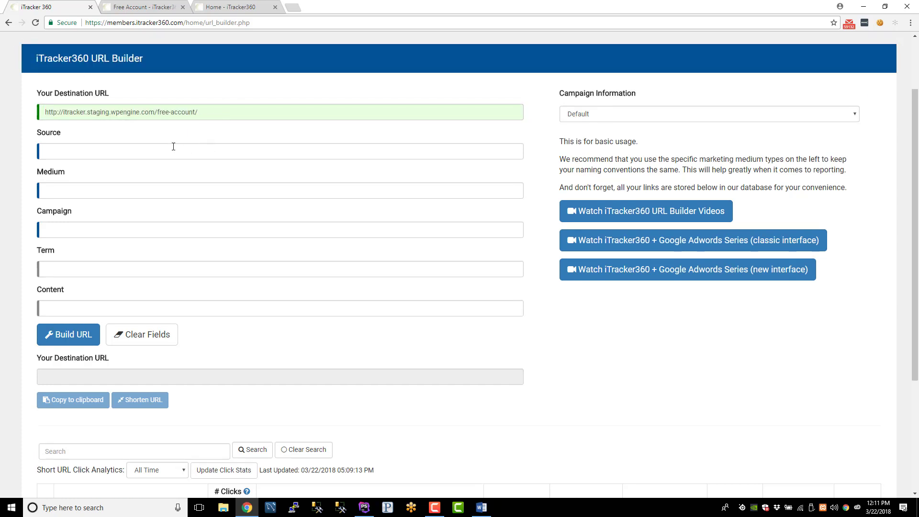
left_click(139, 152)
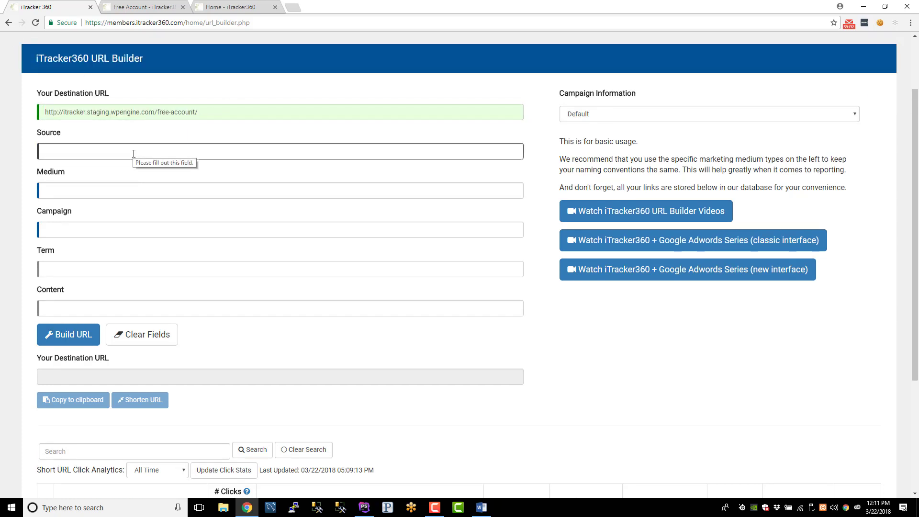
type("banne")
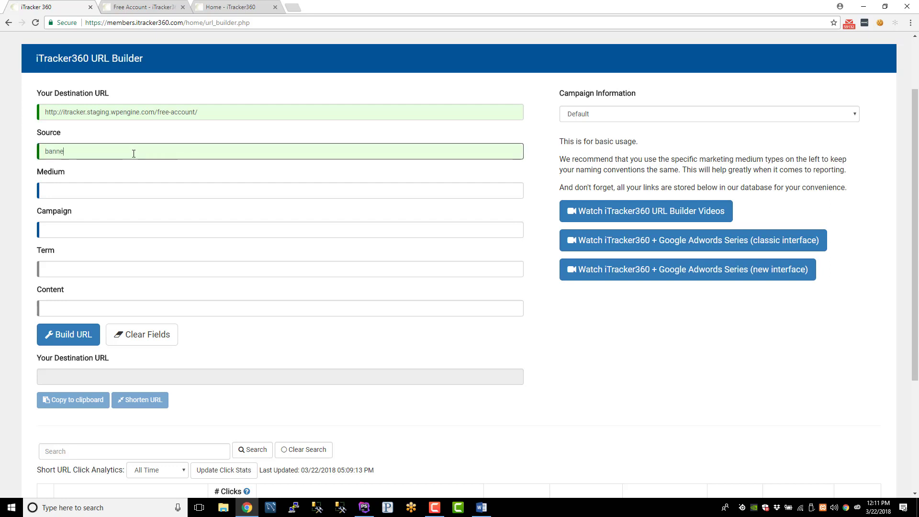
type("r")
key("Tab")
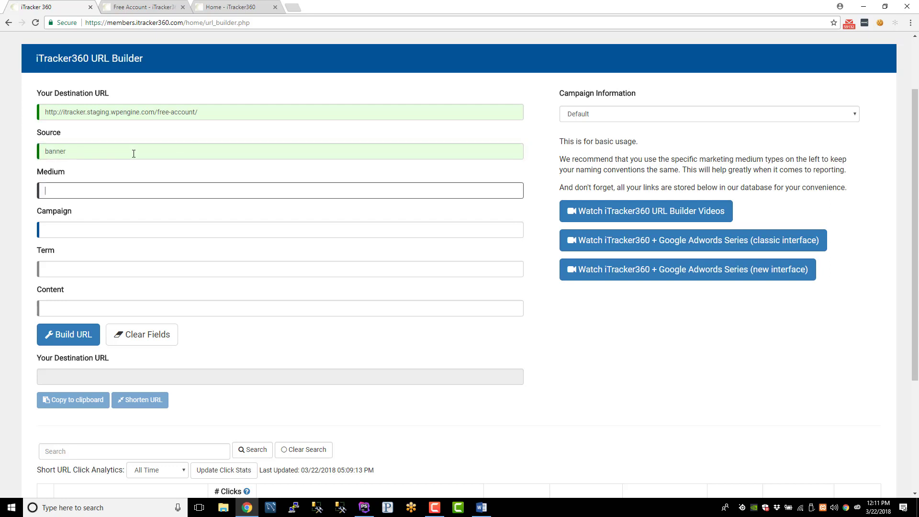
key("shift+Tab")
key("BackSpace")
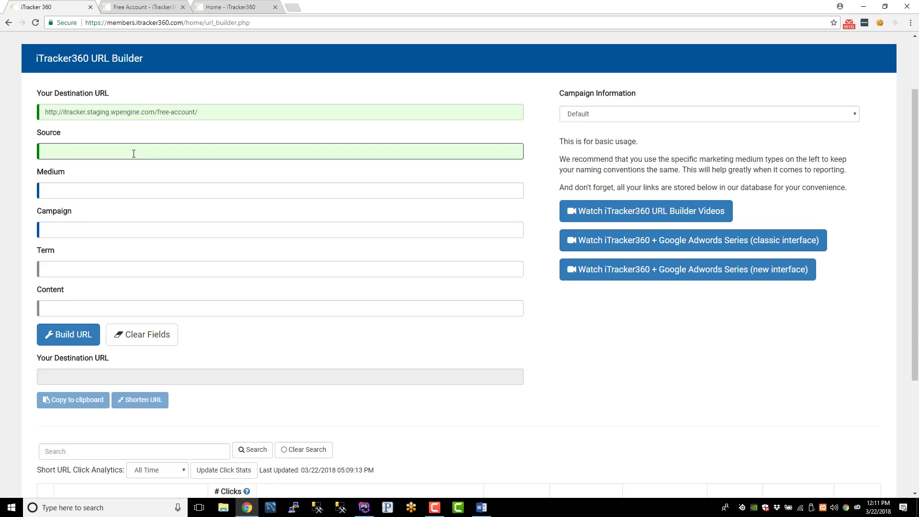
Step: Set the source to cnn, the medium to banner and the campaign to free_trial, leaving term and content empty
type("cnn")
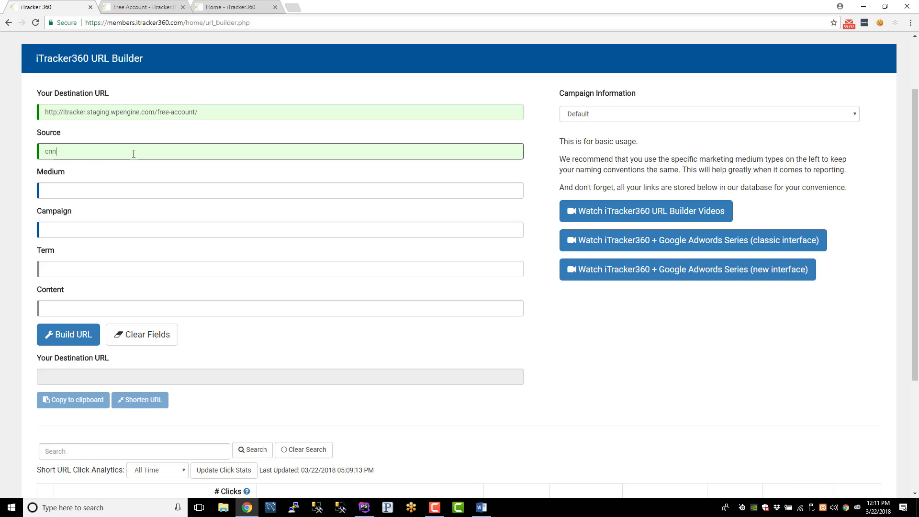
key("Tab")
type("b")
key("Tab")
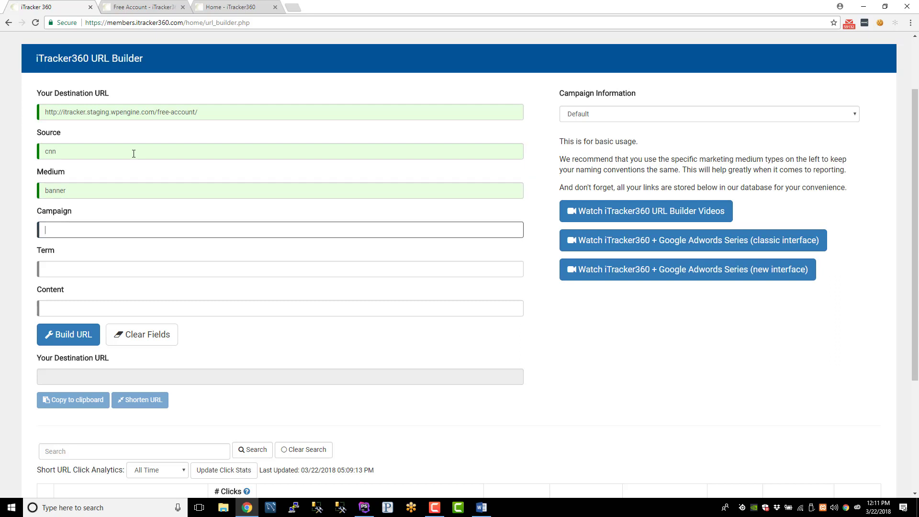
type("free_trial")
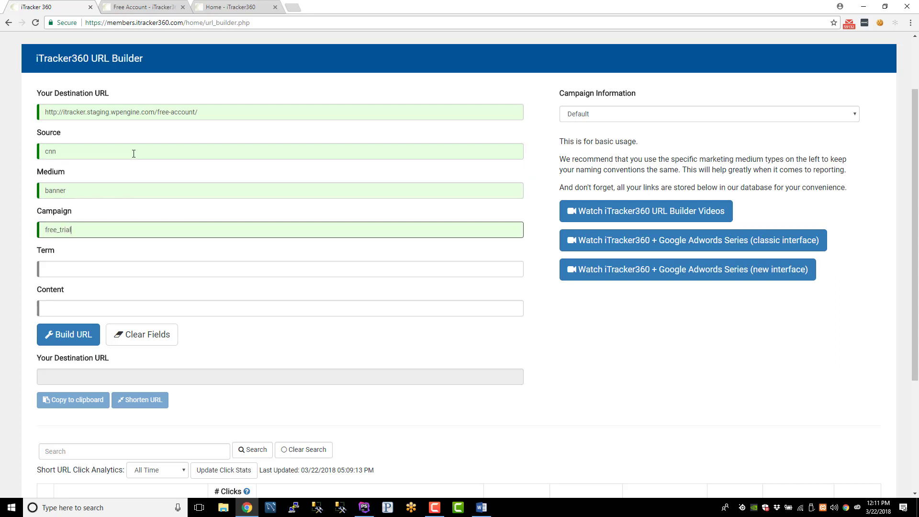
key("Tab")
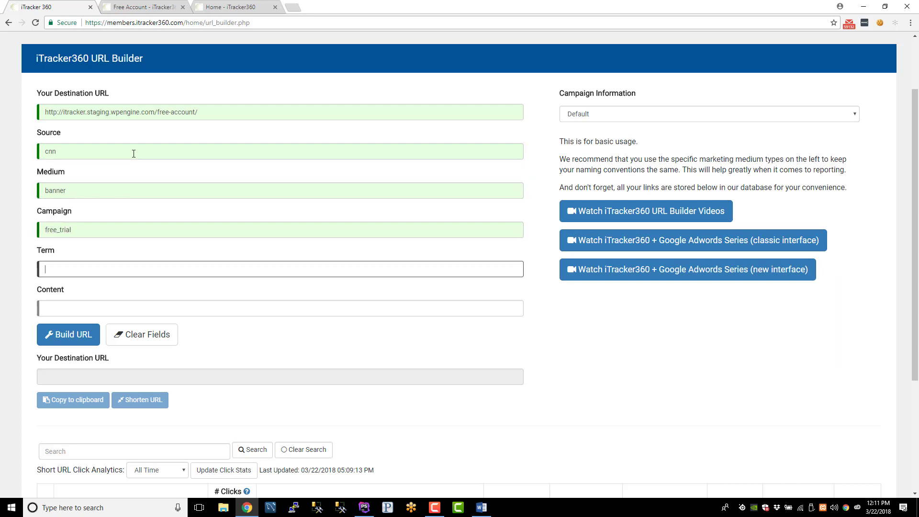
key("Tab")
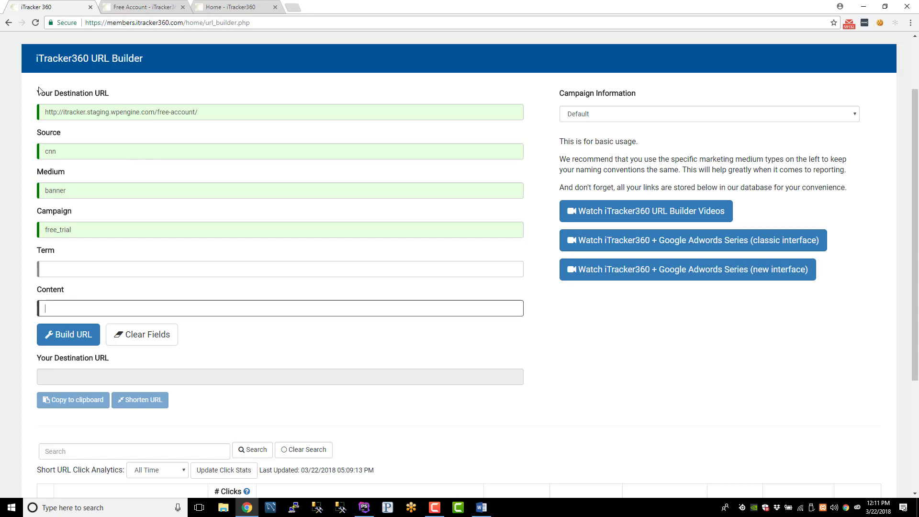
Step: Build the tagged free-account URL and check its row in the saved links table
scroll(78, 212, "down", 2)
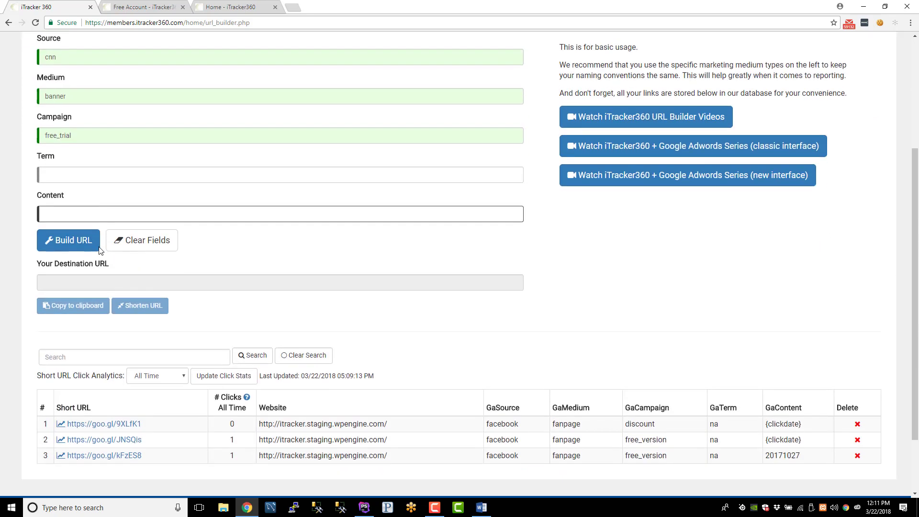
left_click(65, 242)
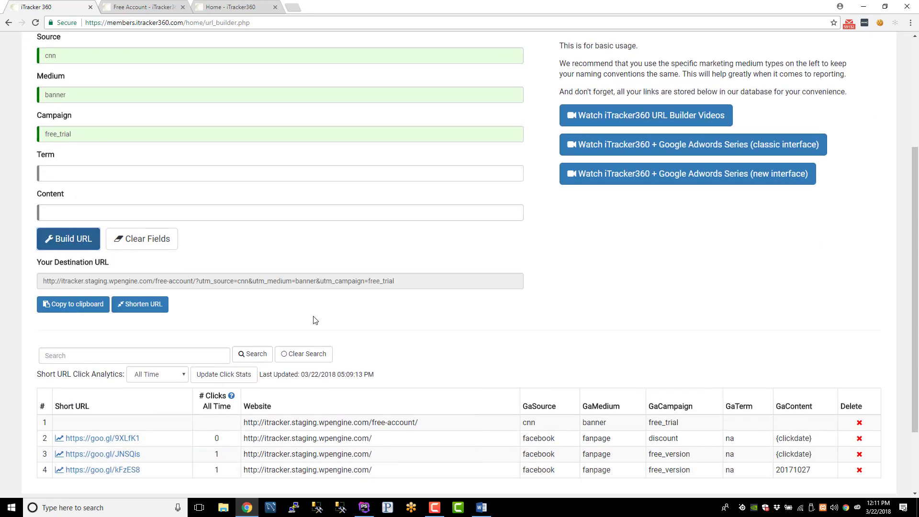
scroll(237, 254, "down", 1)
left_click_drag(202, 233, 444, 227)
left_click(440, 289)
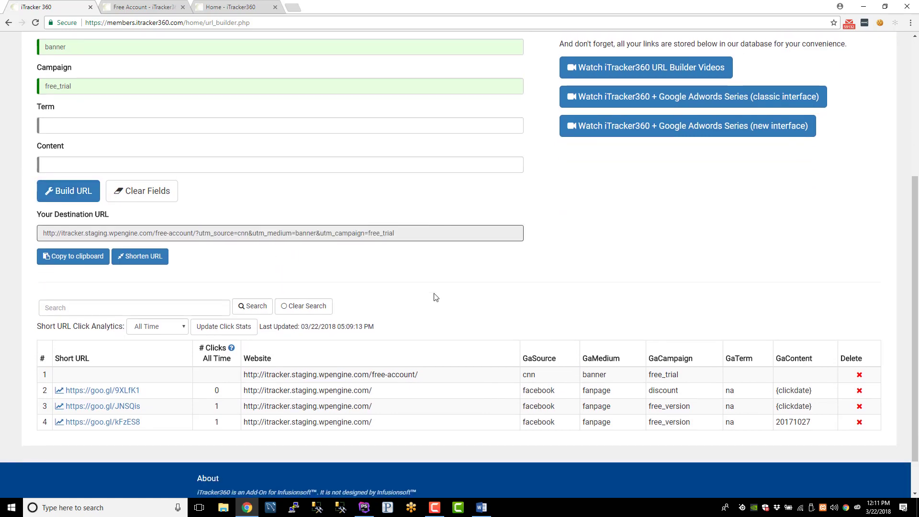
scroll(436, 297, "down", 1)
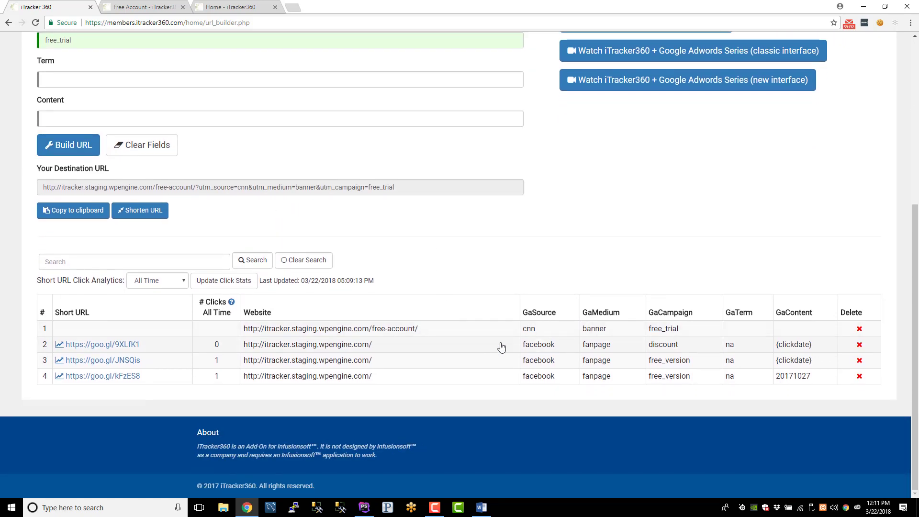
Step: Copy the built free_trial destination URL to the clipboard
scroll(330, 340, "up", 4)
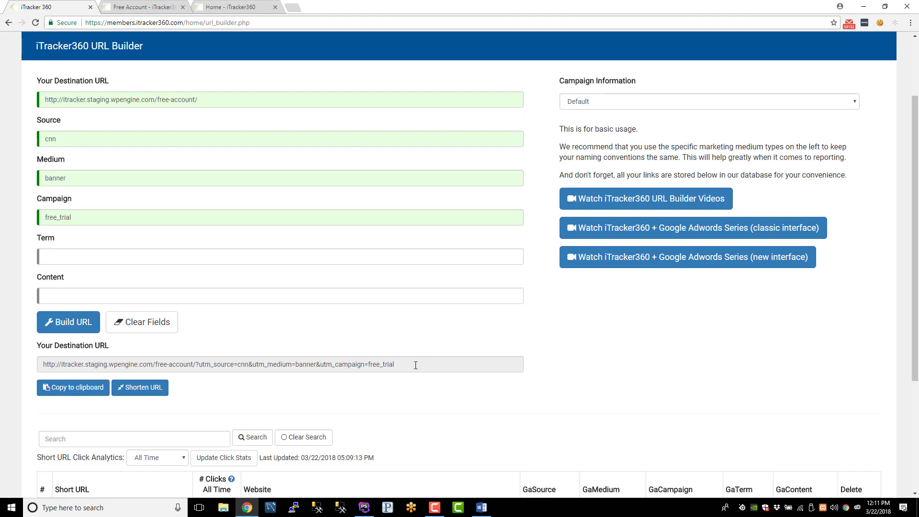
left_click_drag(415, 365, 42, 365)
key("ctrl+c")
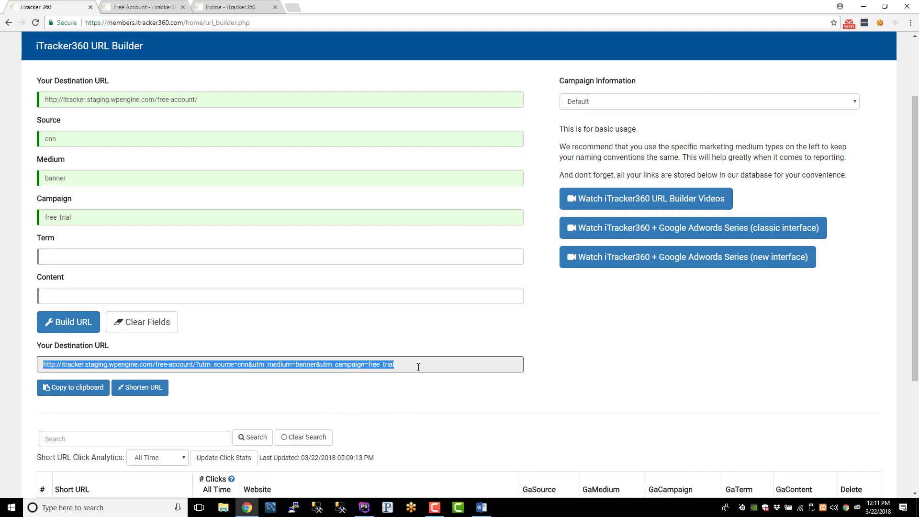
left_click(74, 390)
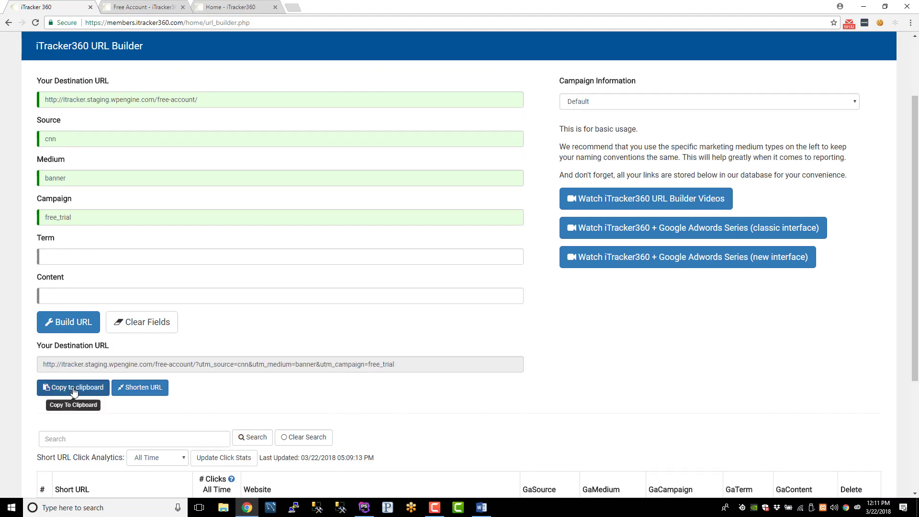
Step: Open the copied free_trial URL in a new browser tab and highlight its UTM parameters in the address
left_click(292, 8)
key("ctrl+v")
key("Return")
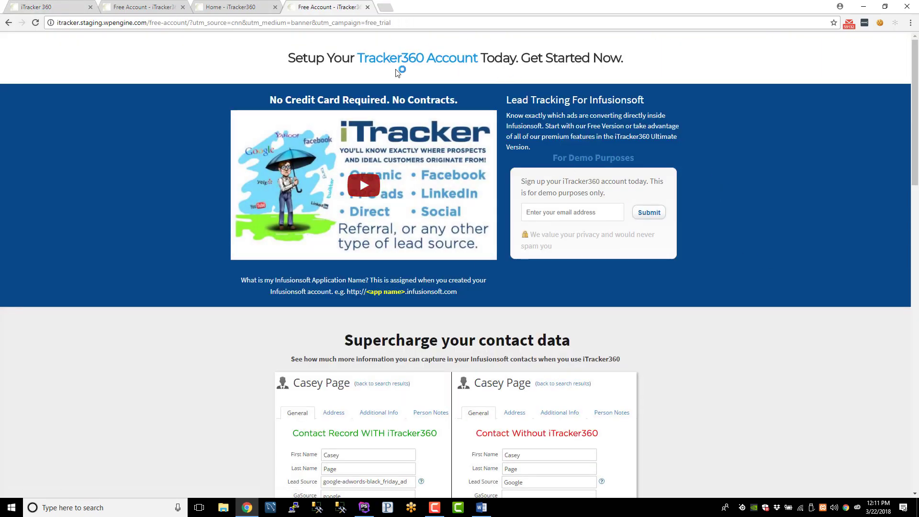
left_click_drag(190, 17, 439, 51)
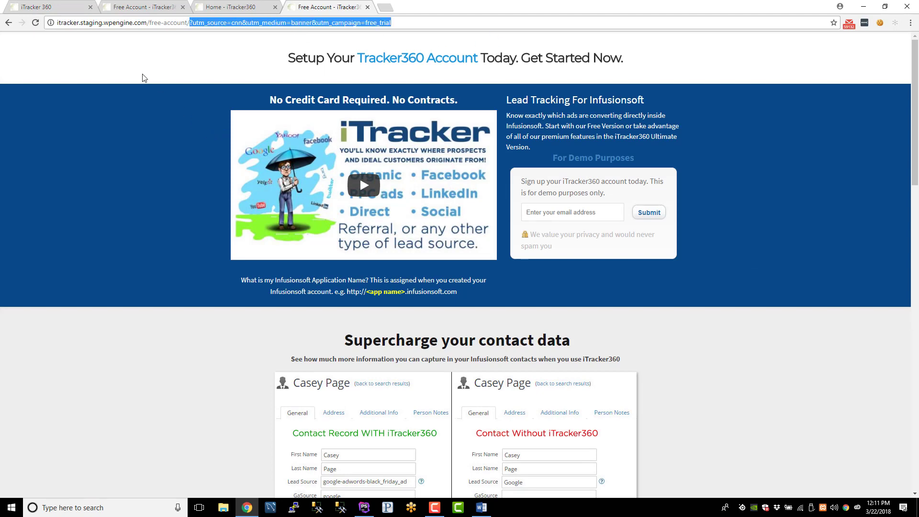
Step: Return to the URL Builder page and clear all of the builder's fields
left_click(34, 11)
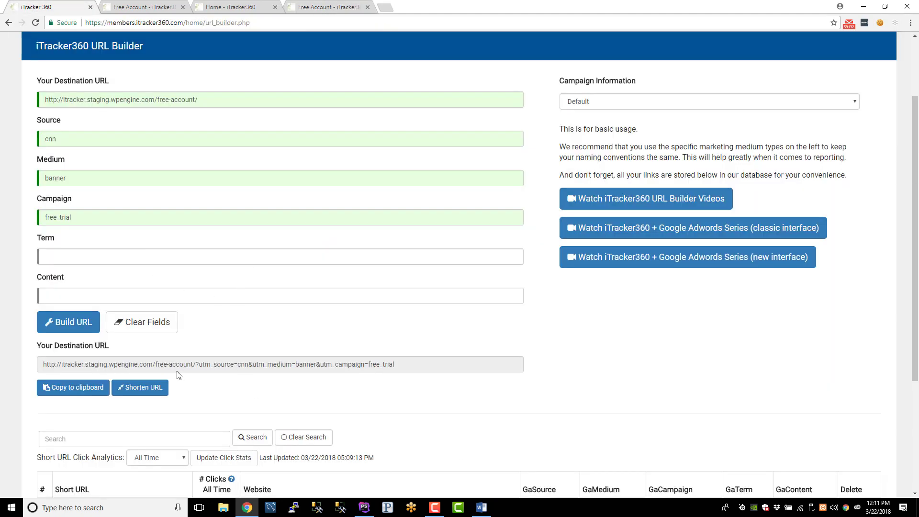
scroll(281, 370, "down", 1)
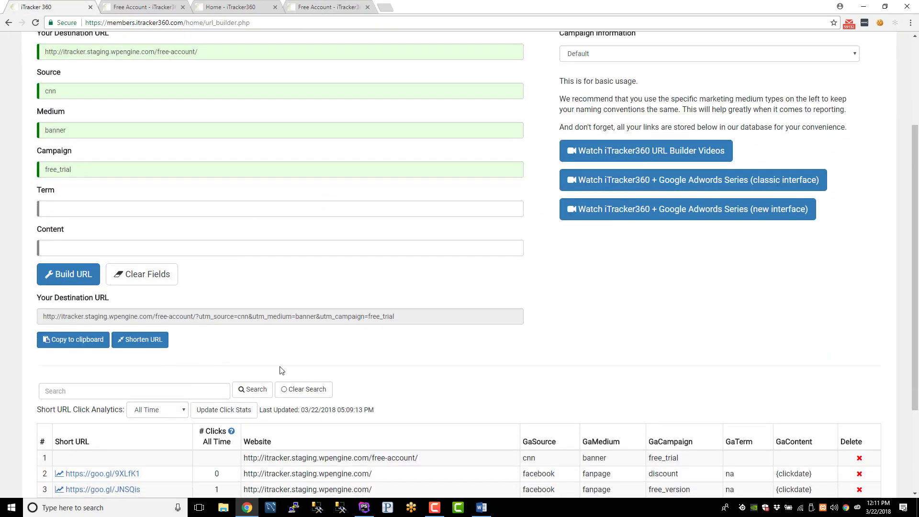
left_click(138, 280)
scroll(259, 311, "down", 2)
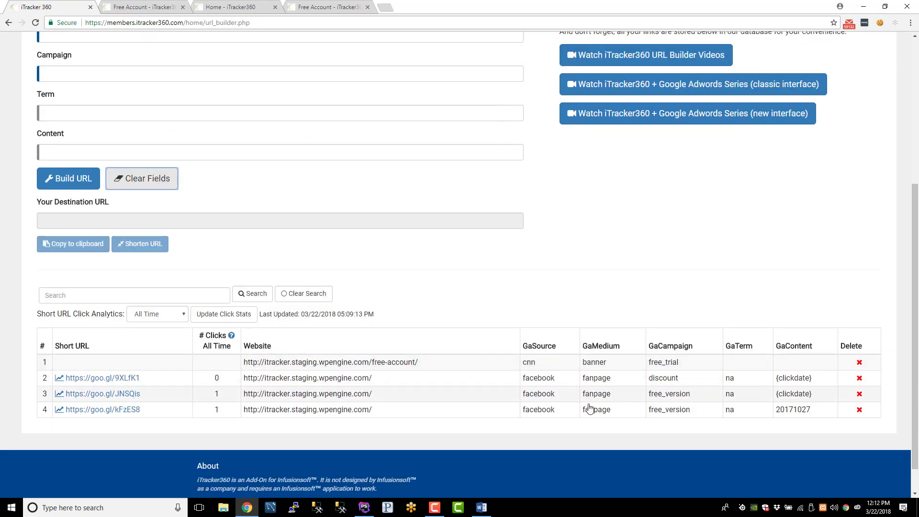
Step: Search the saved links for banner
left_click(185, 294)
type("banner")
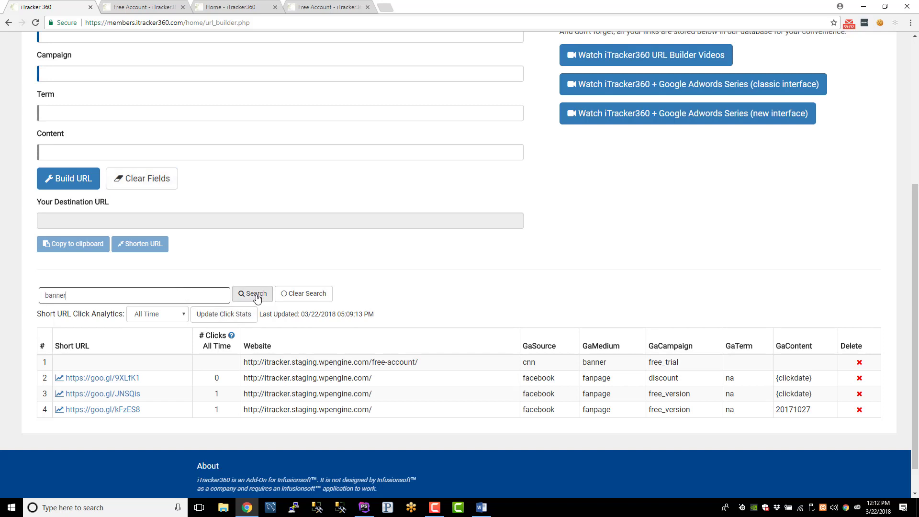
left_click(256, 295)
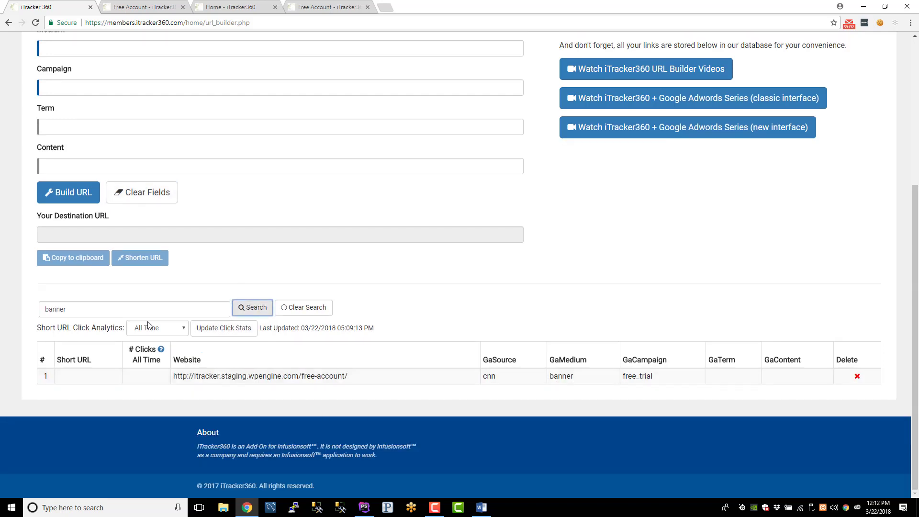
Step: Search the saved links for facebook, and clear the search to restore the full list
left_click_drag(67, 309, 2, 311)
type("face")
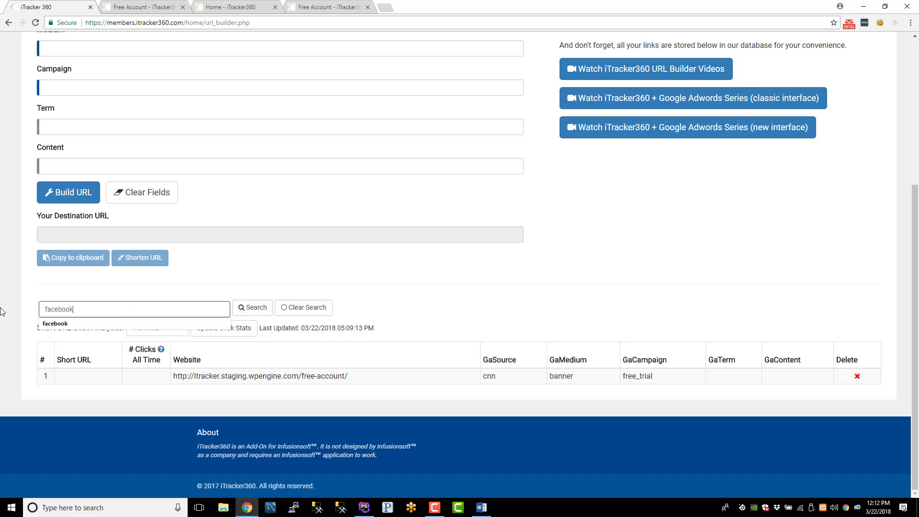
type("book")
left_click(244, 307)
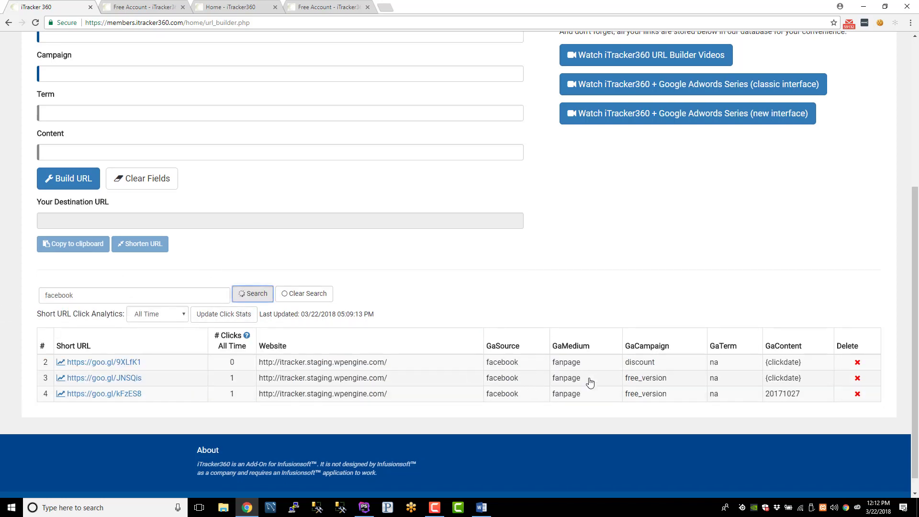
left_click(307, 293)
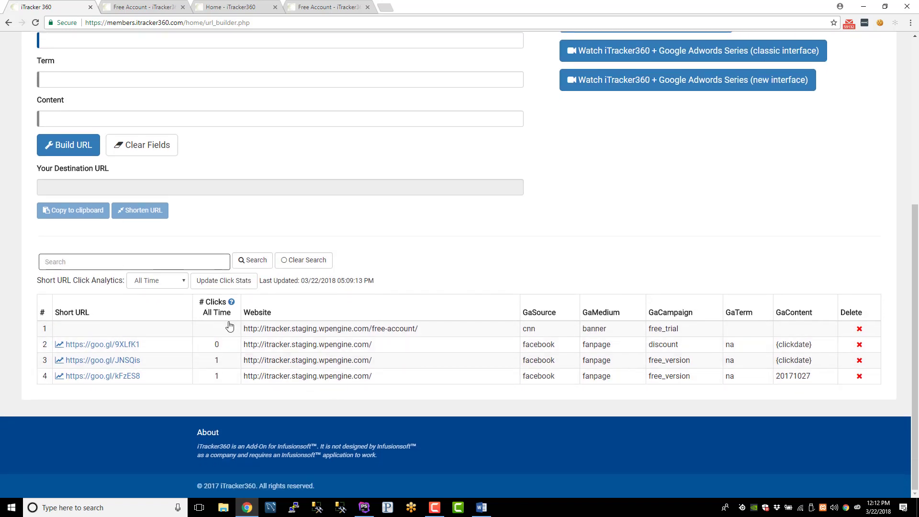
Step: Try the Medium field's auto-completion with b and f, and compare it with the medium values in the saved links
scroll(117, 209, "up", 3)
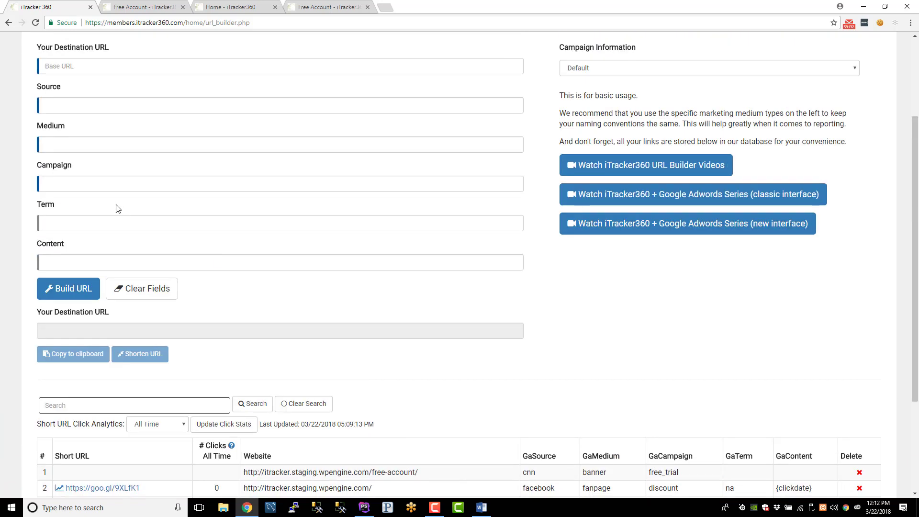
left_click(102, 145)
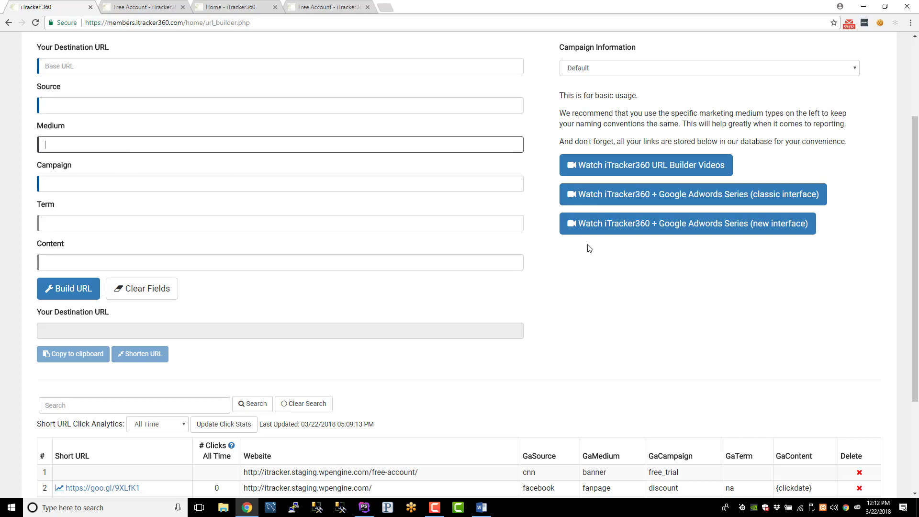
type("b")
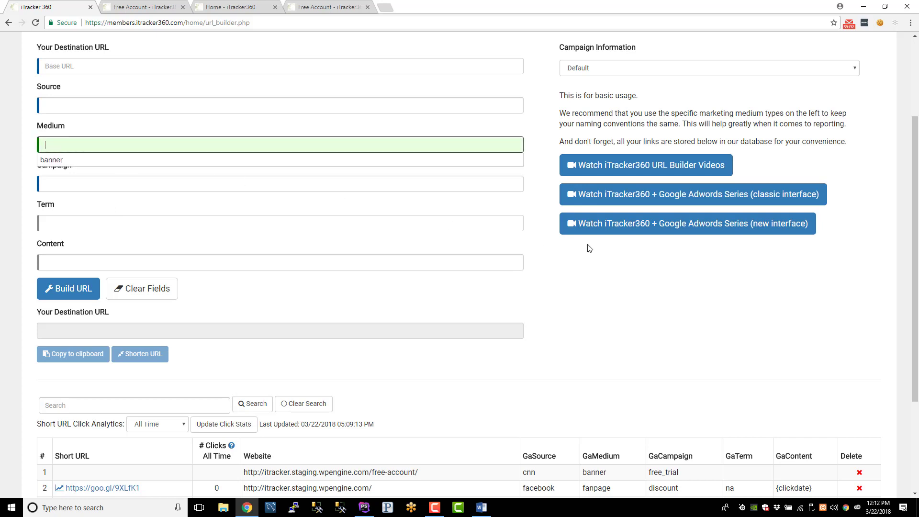
type("f")
key("BackSpace")
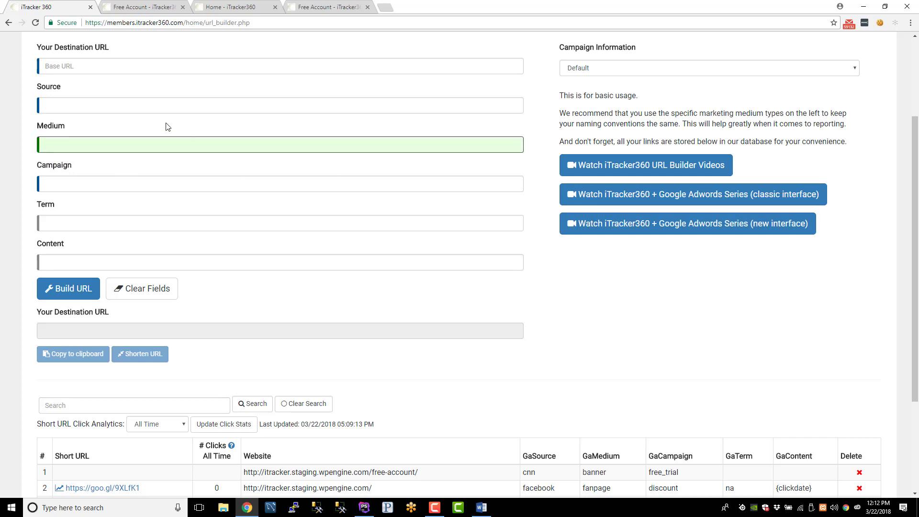
scroll(201, 209, "down", 2)
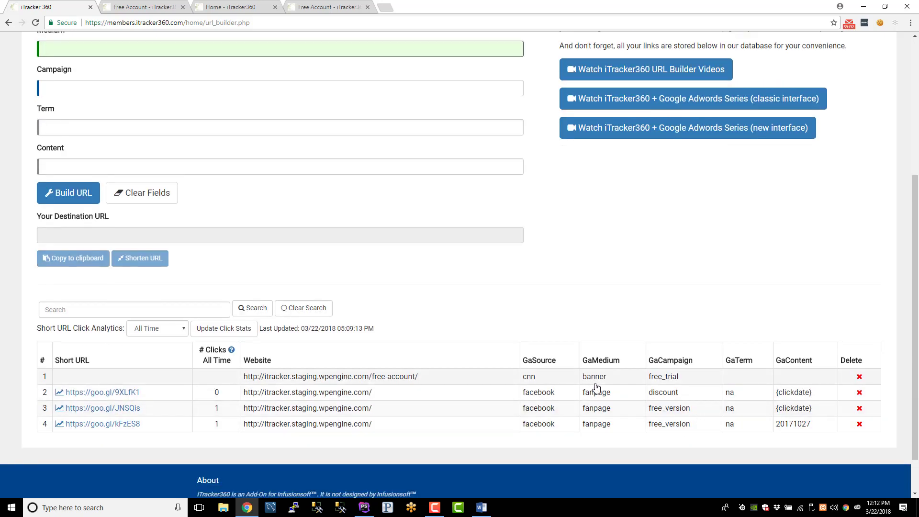
scroll(105, 150, "up", 3)
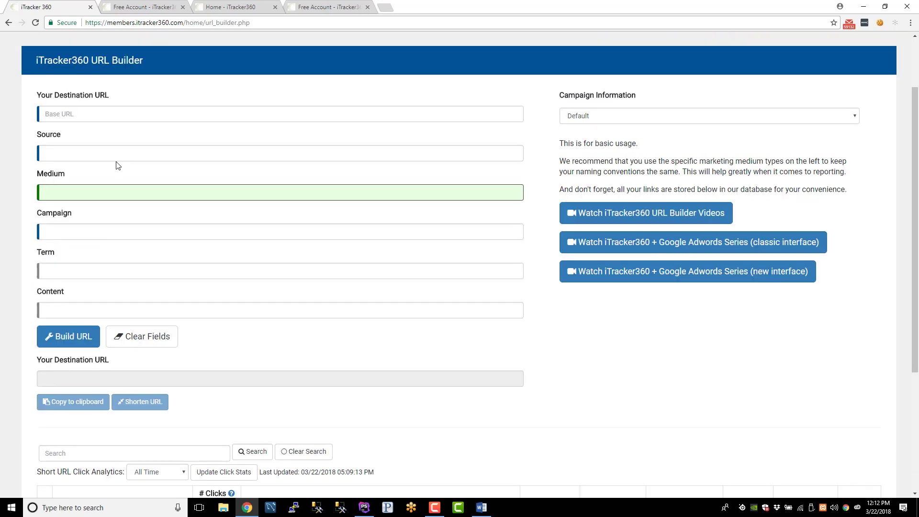
Step: Fill the Medium field with the suggested value banner and erase it again
type("b")
left_click(52, 210)
double_click(54, 189)
key("BackSpace")
key("BackSpace")
key("BackSpace")
key("BackSpace")
key("BackSpace")
key("BackSpace")
key("BackSpace")
key("BackSpace")
key("BackSpace")
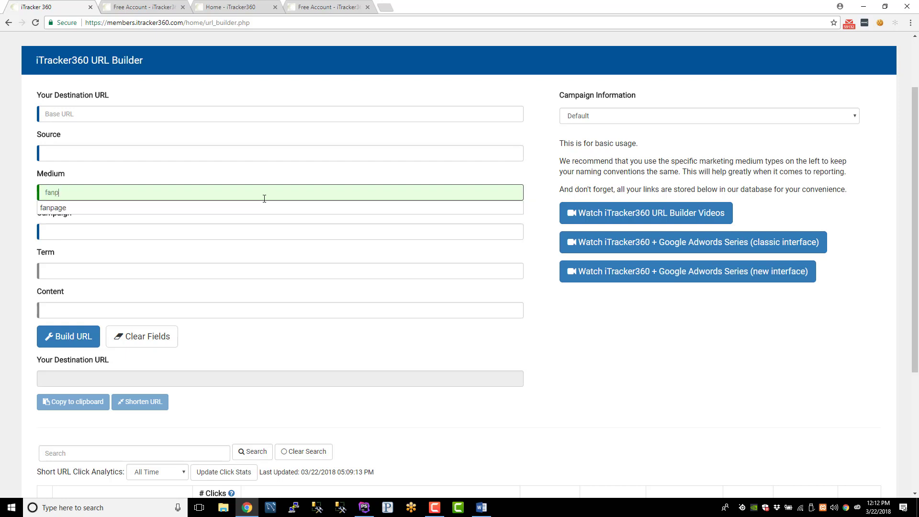
Step: Fill the Medium field with the suggestion fanpage, compare it with the saved links, and empty the field
type("fanp")
left_click(76, 205)
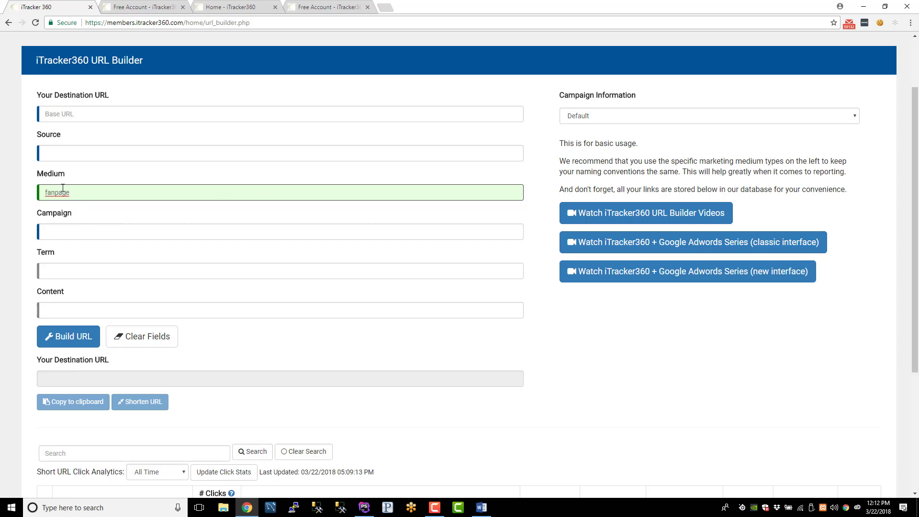
double_click(62, 192)
scroll(378, 272, "down", 3)
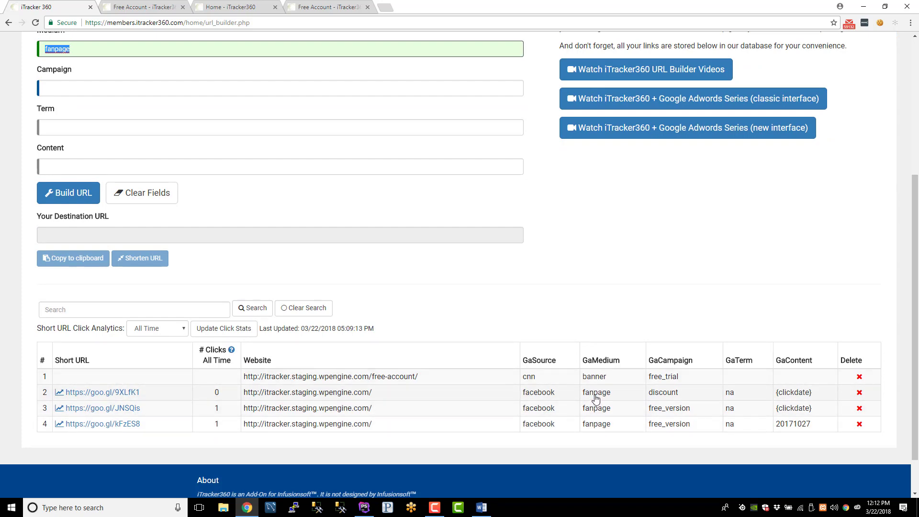
scroll(317, 263, "up", 3)
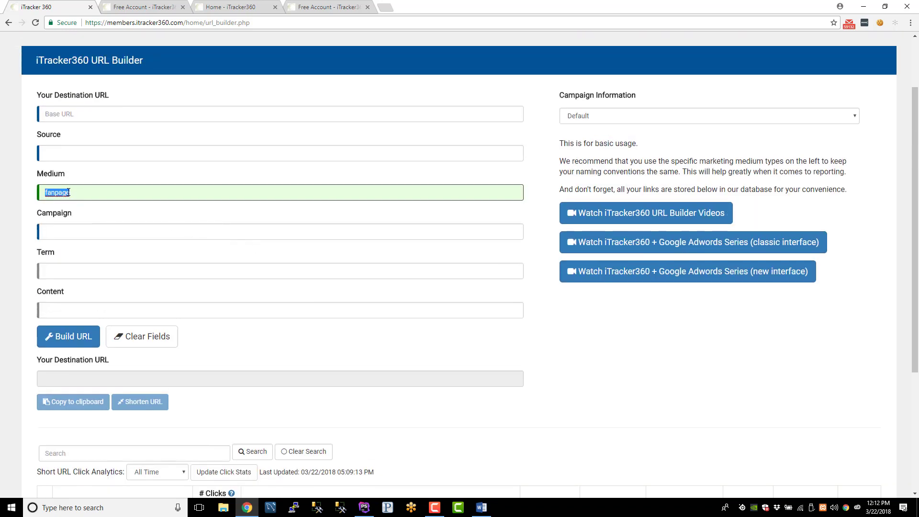
key("BackSpace")
scroll(116, 289, "down", 2)
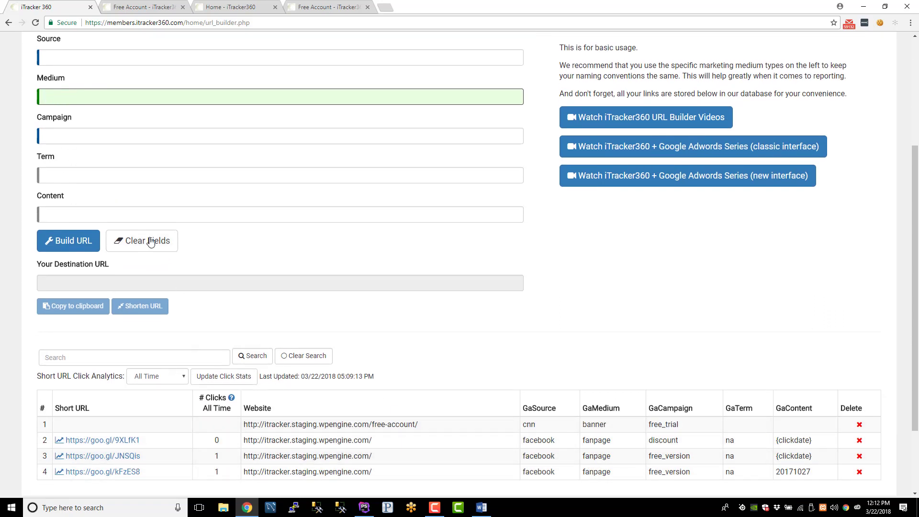
left_click(61, 176)
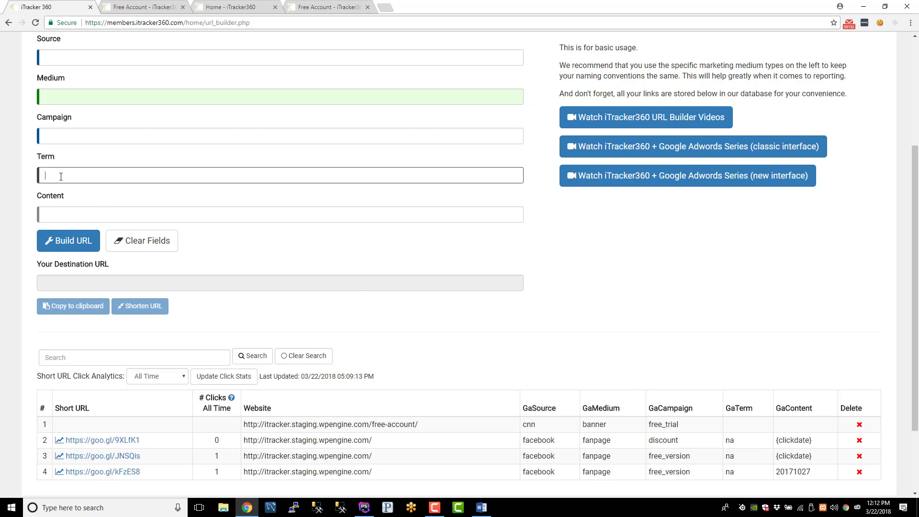
Step: Switch to the Word outline and review the six Basic Video topics, from Basic Workings to Deleting URLs
left_click(481, 507)
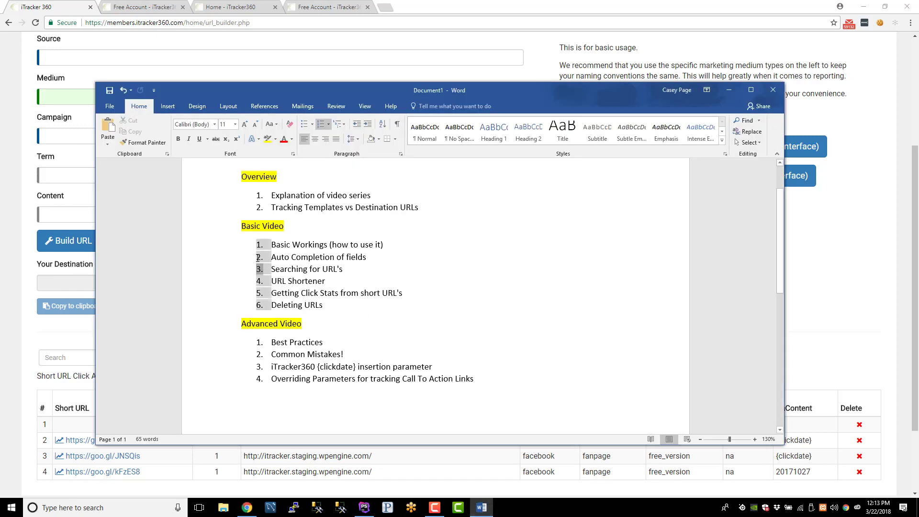
left_click(316, 257)
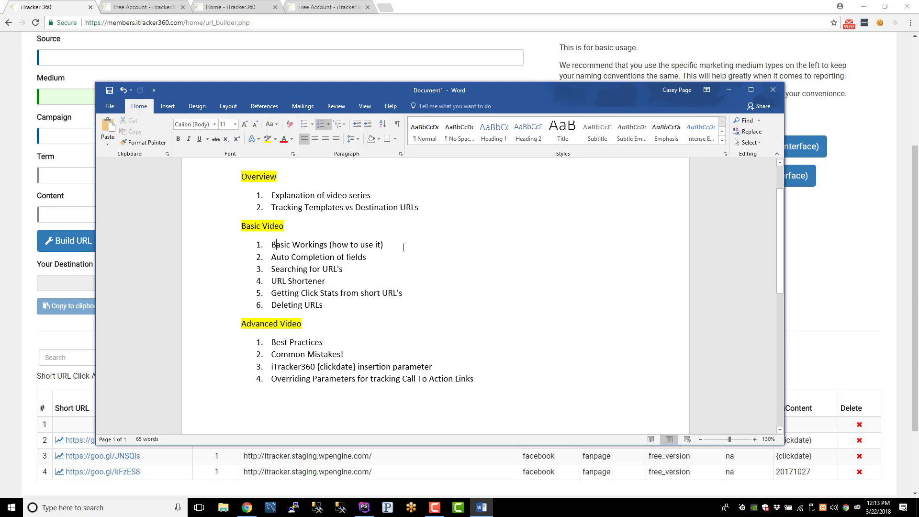
left_click_drag(276, 245, 404, 247)
left_click_drag(277, 260, 382, 260)
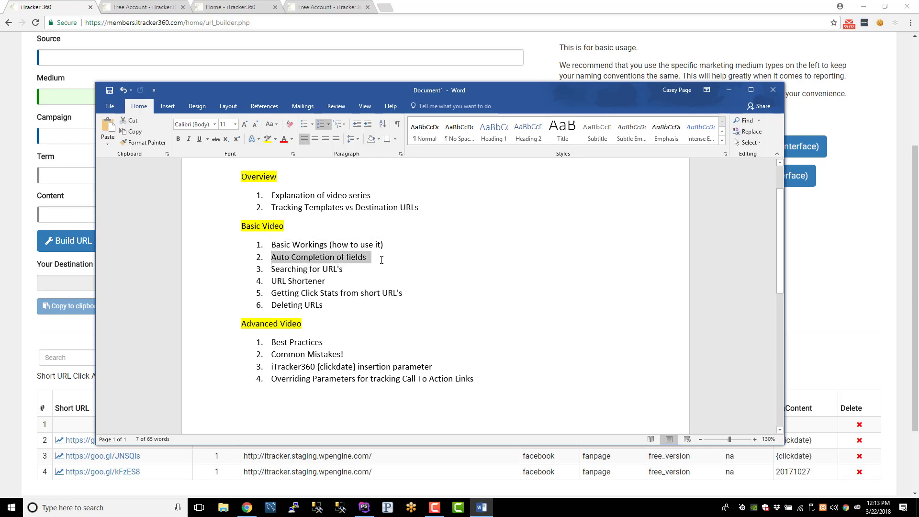
left_click_drag(308, 270, 348, 269)
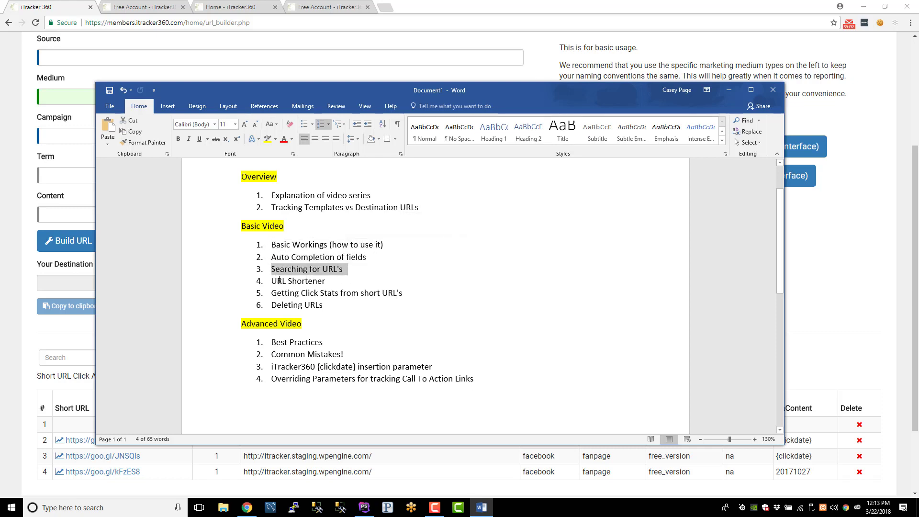
left_click_drag(279, 281, 335, 281)
left_click_drag(271, 293, 404, 297)
left_click_drag(272, 305, 336, 307)
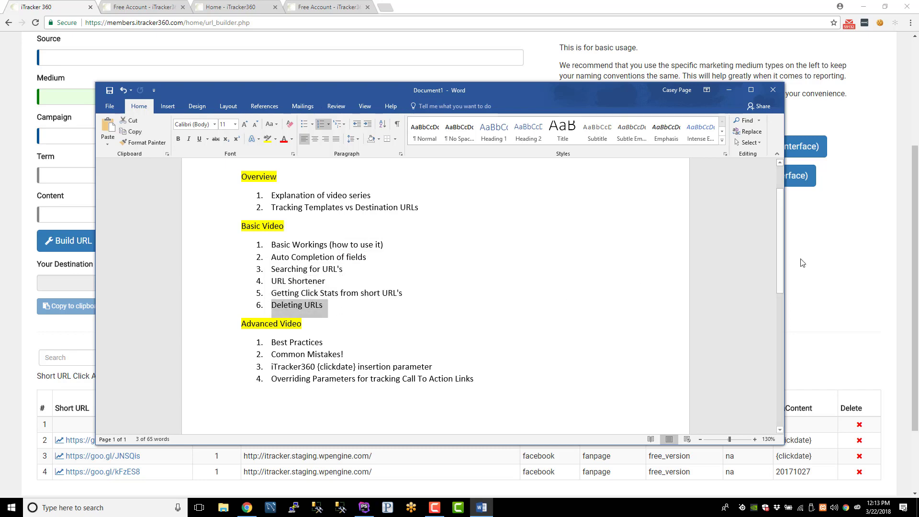
Step: Go back to the URL Builder and delete the saved cnn banner free_trial link
left_click(802, 263)
left_click(858, 424)
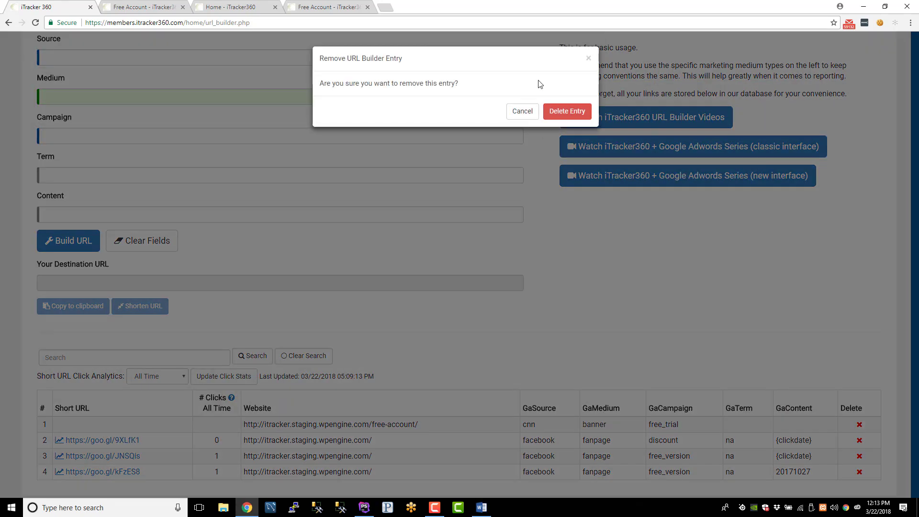
left_click(567, 115)
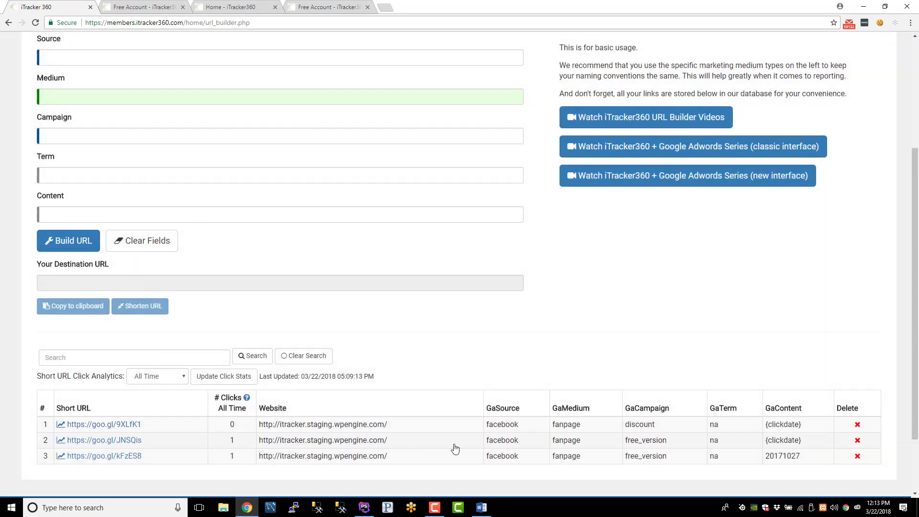
Step: Update the click stats of the saved short URLs, and try repeating the update within the same minute
scroll(474, 369, "down", 2)
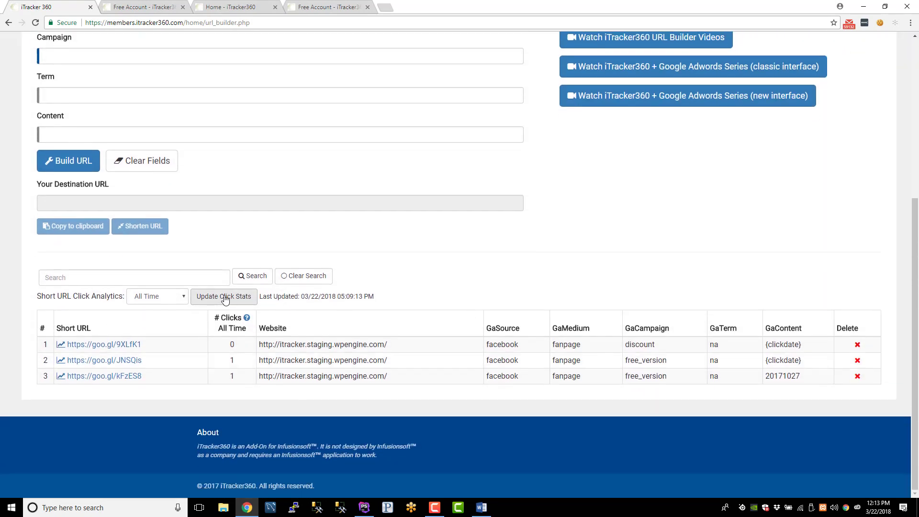
left_click(229, 297)
left_click(228, 300)
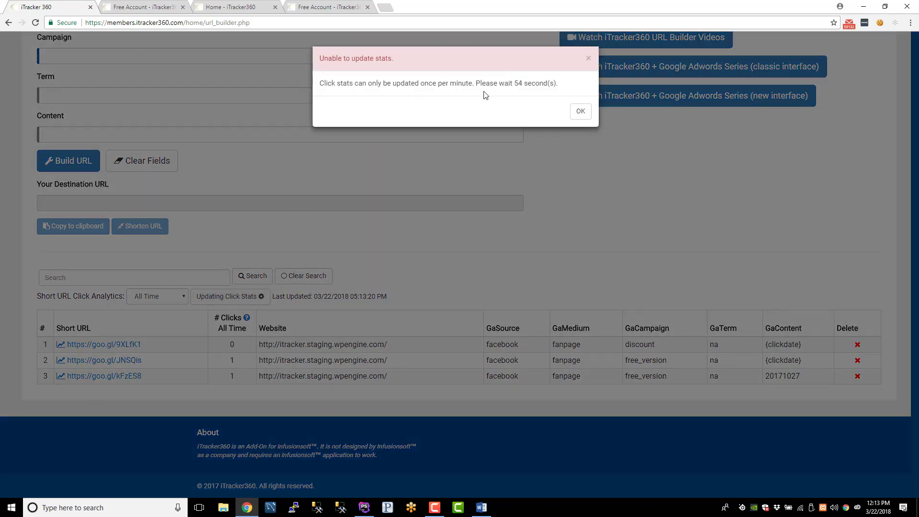
left_click_drag(473, 82, 541, 93)
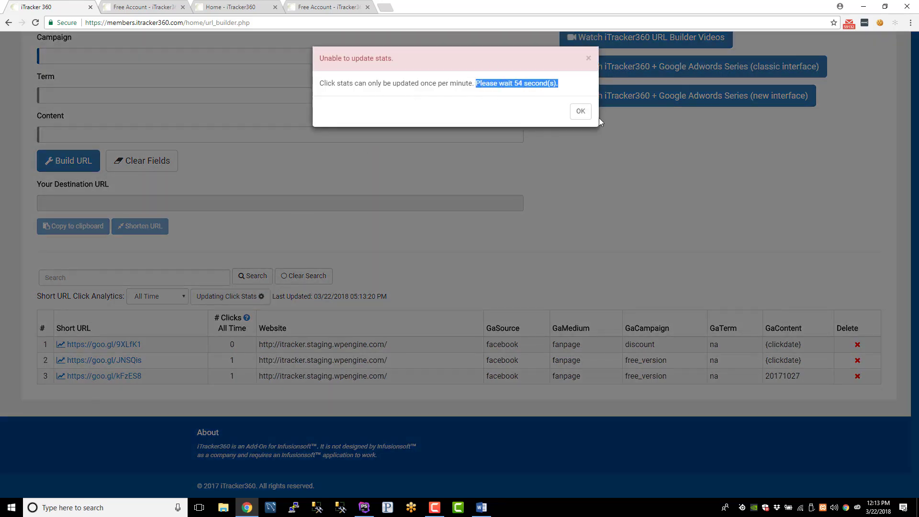
left_click(581, 111)
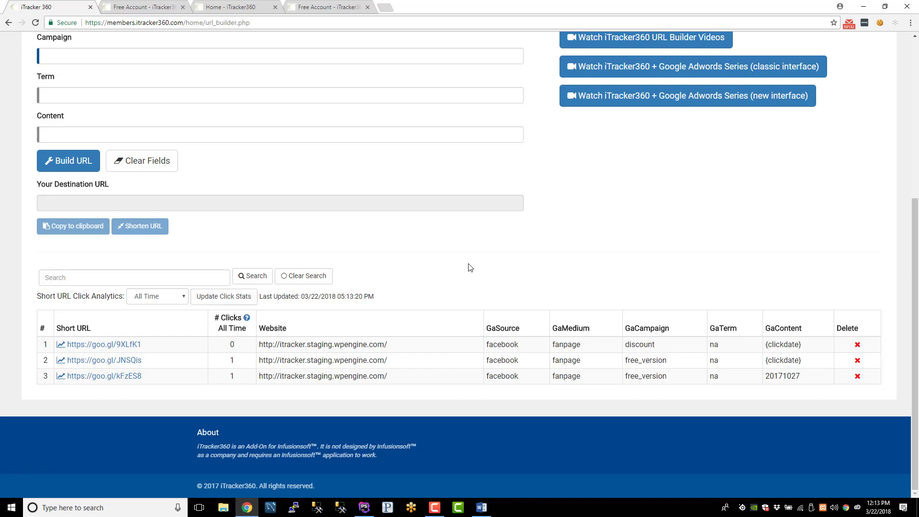
left_click(242, 297)
left_click(580, 113)
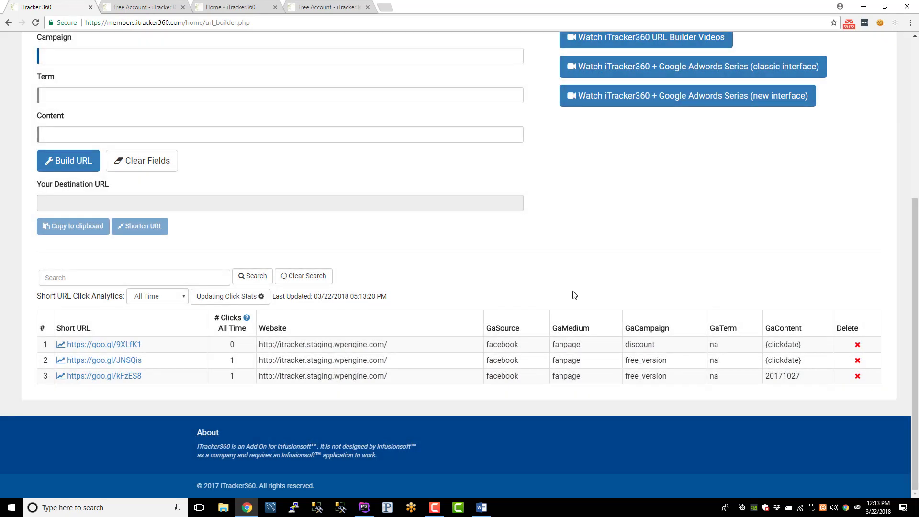